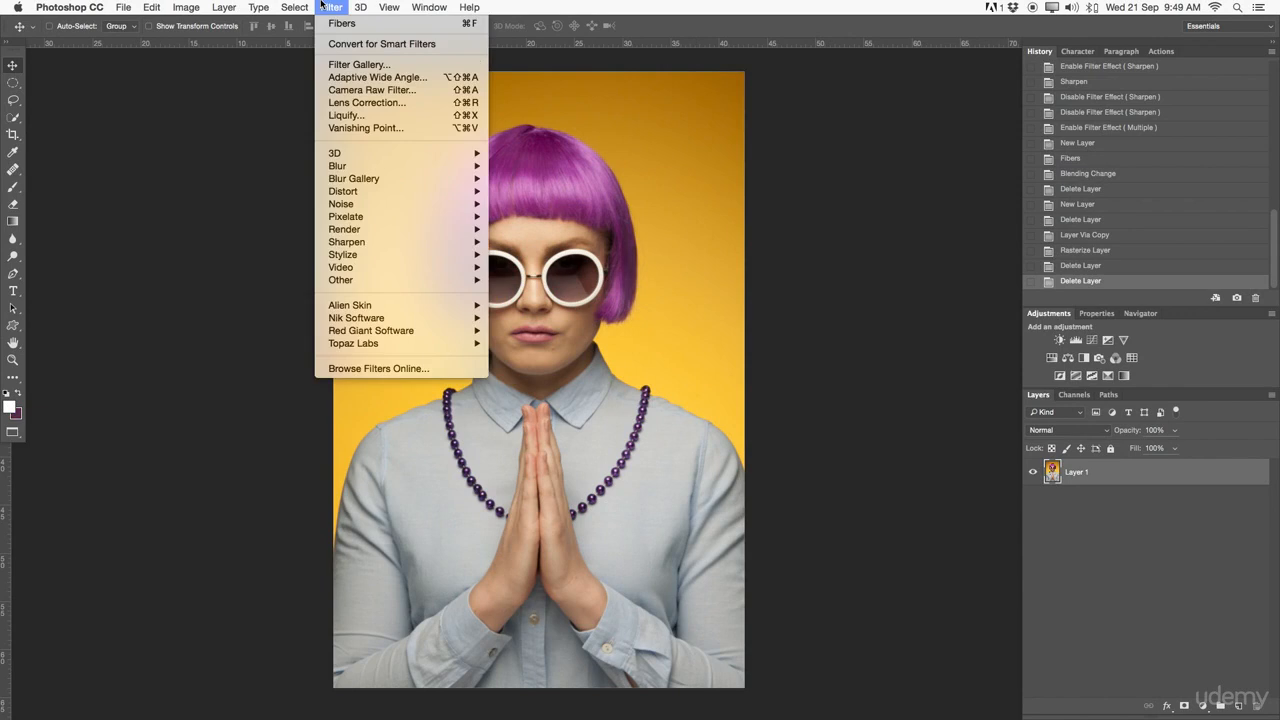
{"action": "mouse_move", "coordinate": [386, 344]}
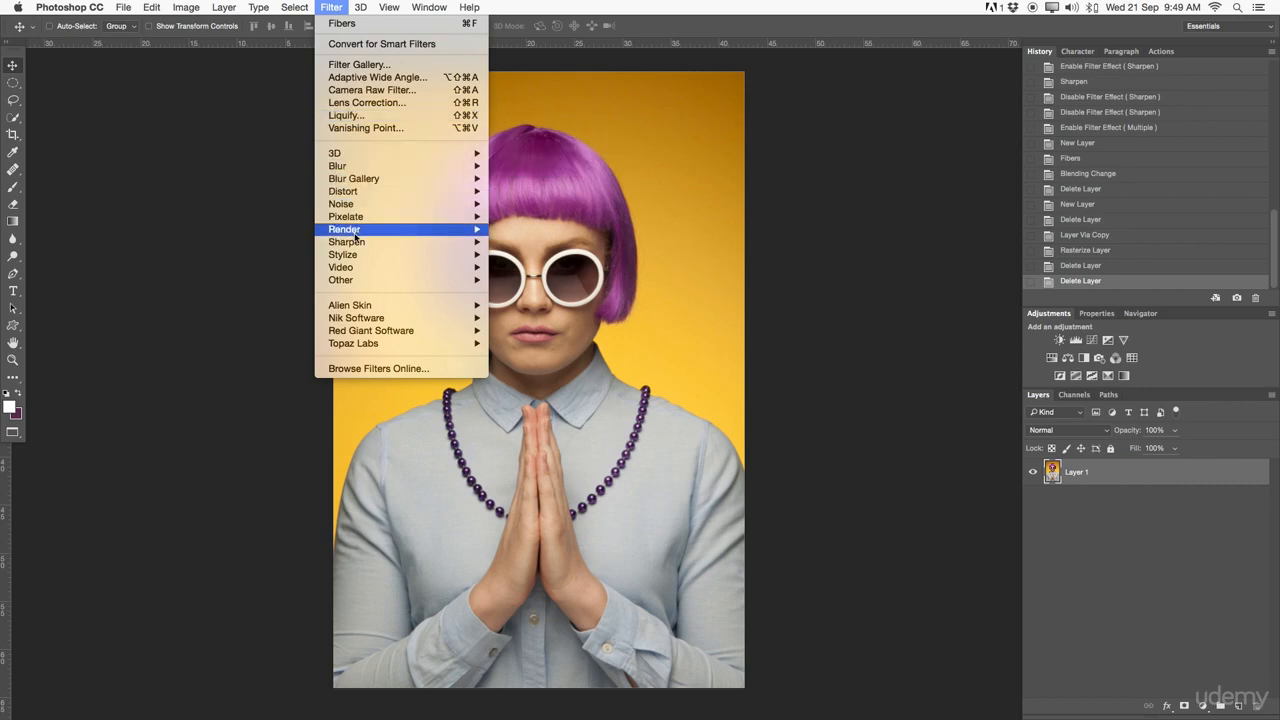
{"action": "mouse_move", "coordinate": [339, 262]}
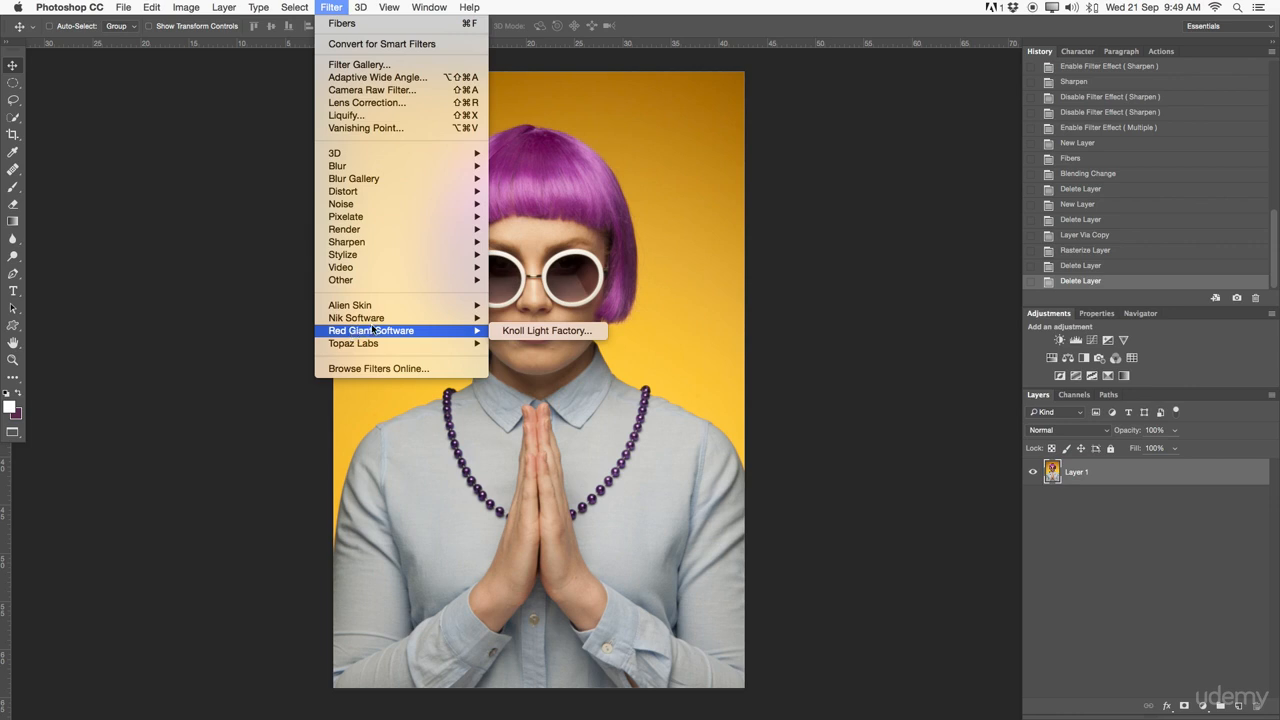
{"action": "left_click", "coordinate": [831, 120]}
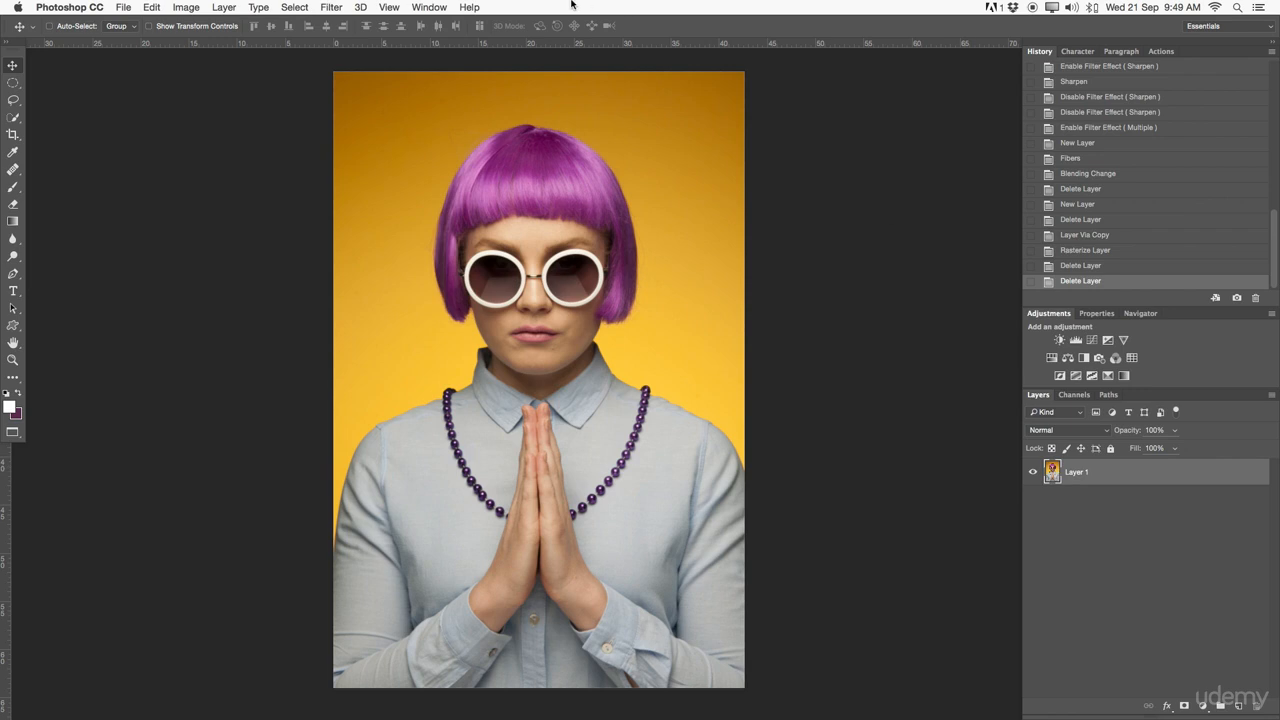
- Apply a 100-pixel Gaussian Blur directly to Layer 1, then step back in History to remove it
{"action": "left_click", "coordinate": [330, 6]}
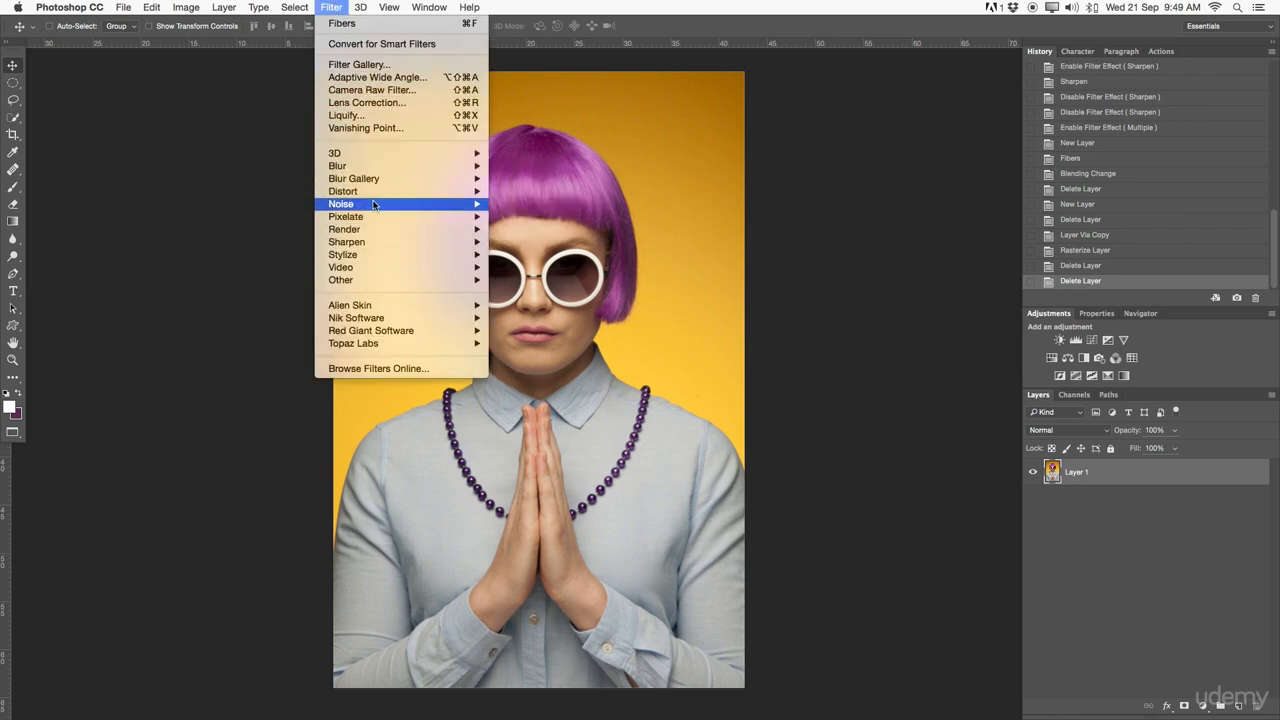
{"action": "mouse_move", "coordinate": [376, 167]}
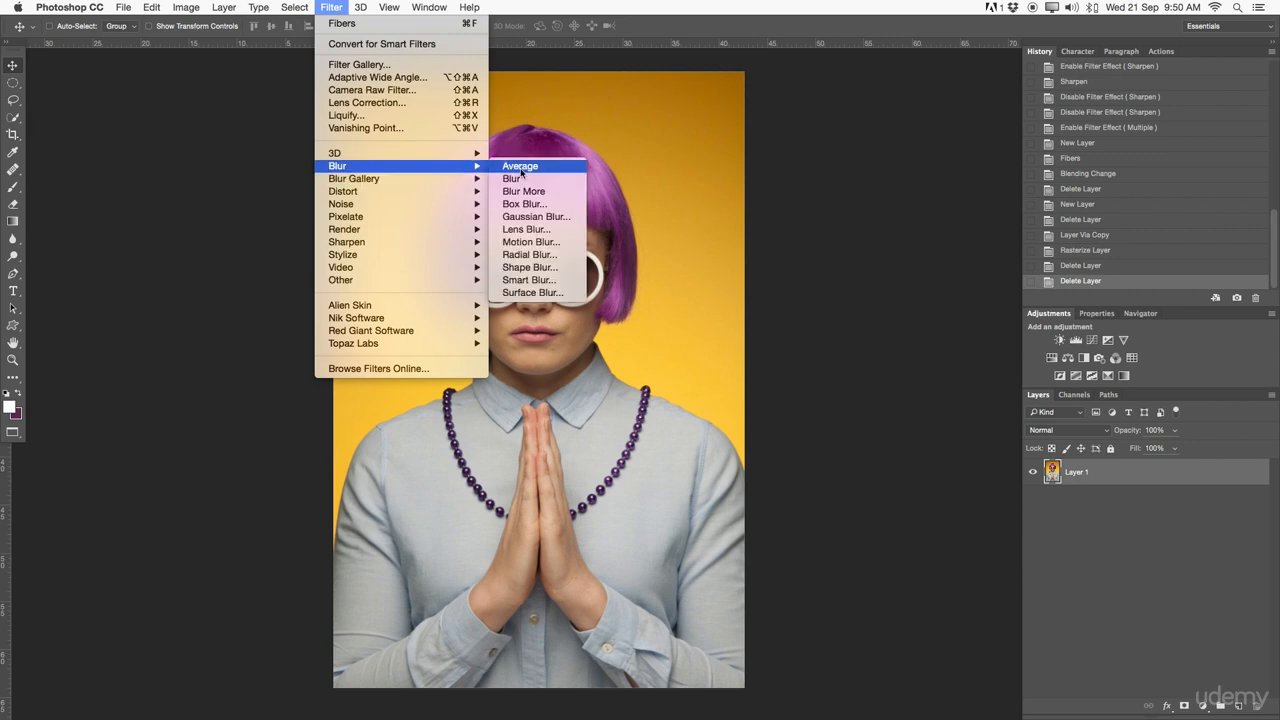
{"action": "left_click", "coordinate": [554, 218]}
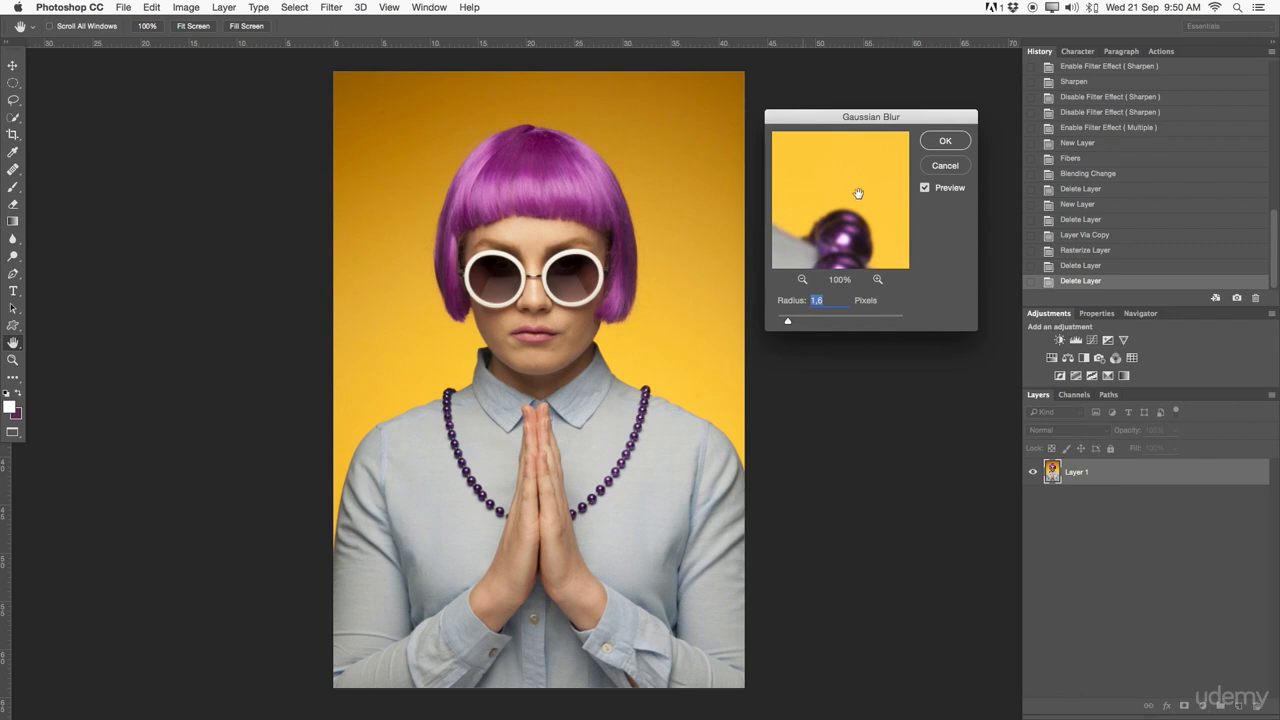
{"action": "left_click", "coordinate": [803, 279]}
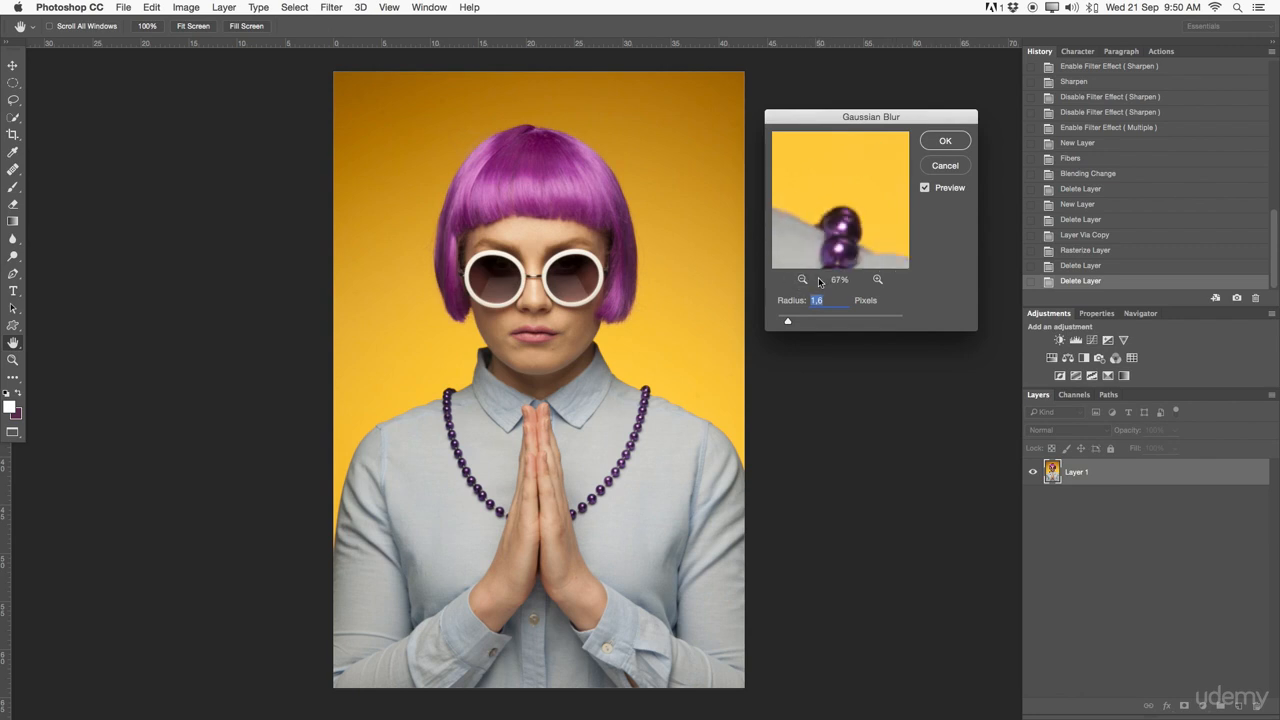
{"action": "left_click", "coordinate": [801, 280]}
{"action": "left_click", "coordinate": [927, 189]}
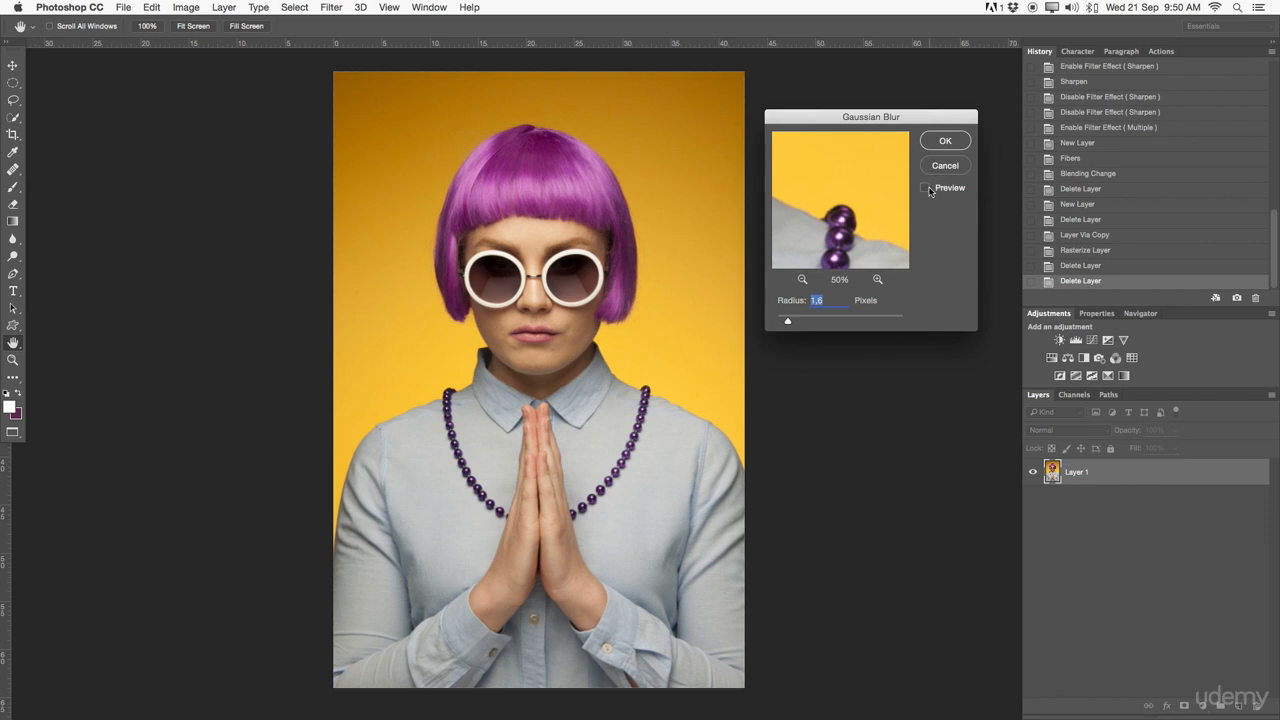
{"action": "left_click", "coordinate": [925, 188]}
{"action": "left_click", "coordinate": [925, 188]}
{"action": "left_click_drag", "start_coordinate": [788, 321], "coordinate": [832, 321]}
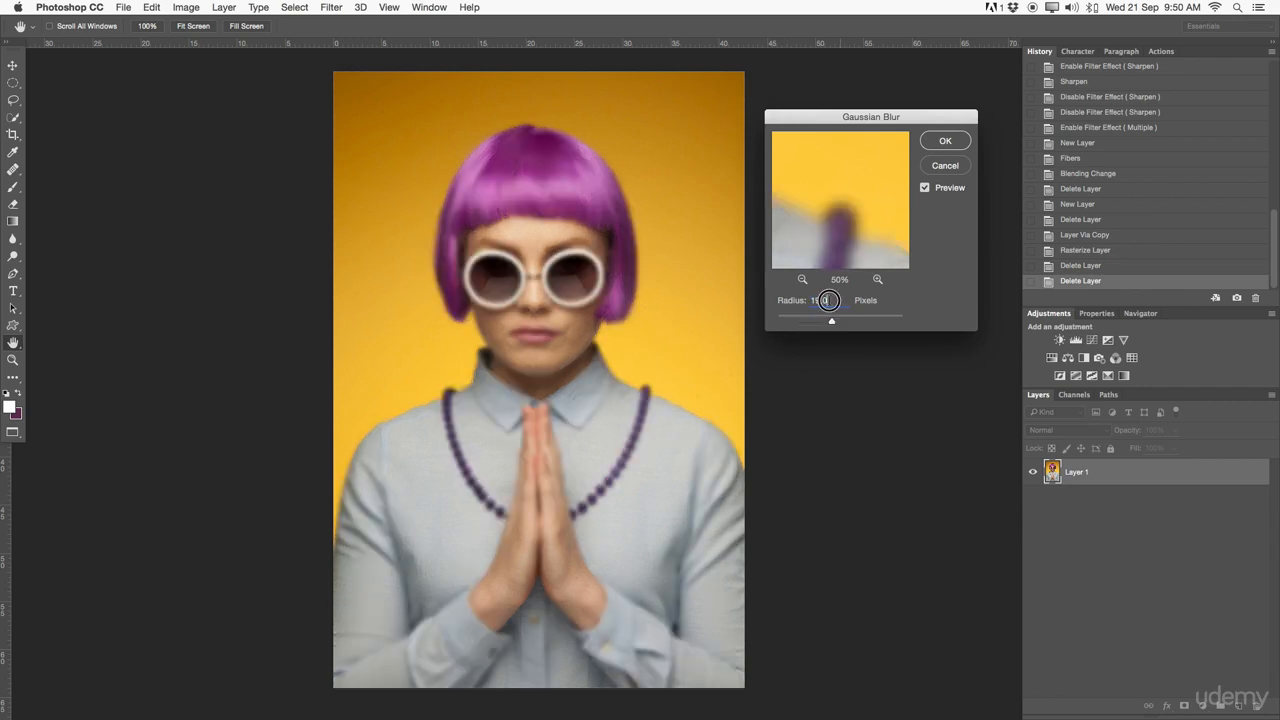
{"action": "type", "text": "100"}
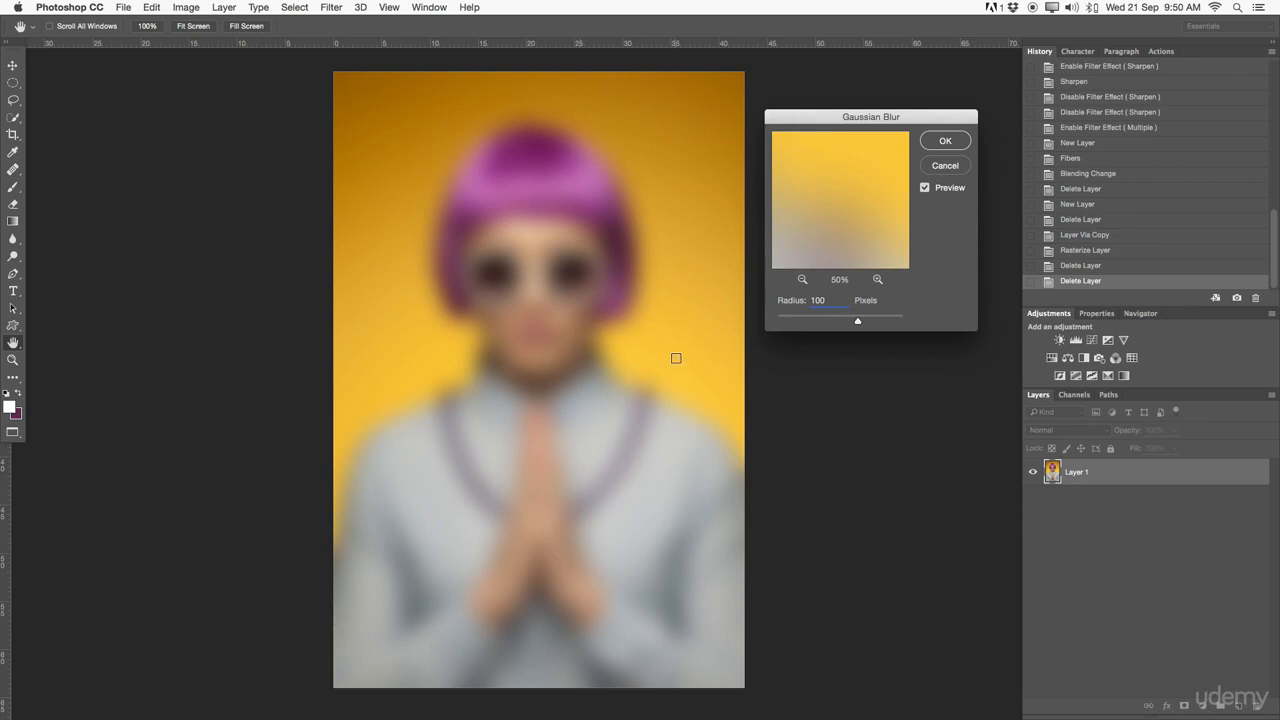
{"action": "left_click", "coordinate": [946, 141]}
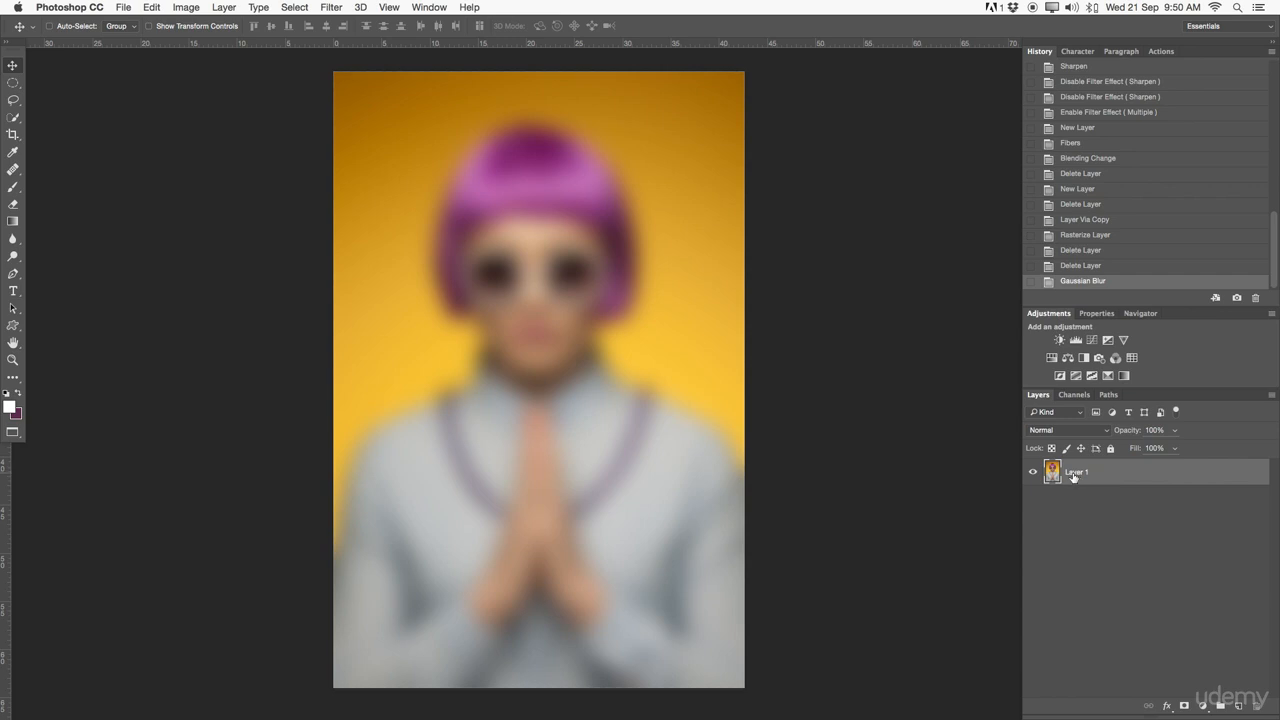
{"action": "left_click", "coordinate": [1099, 266]}
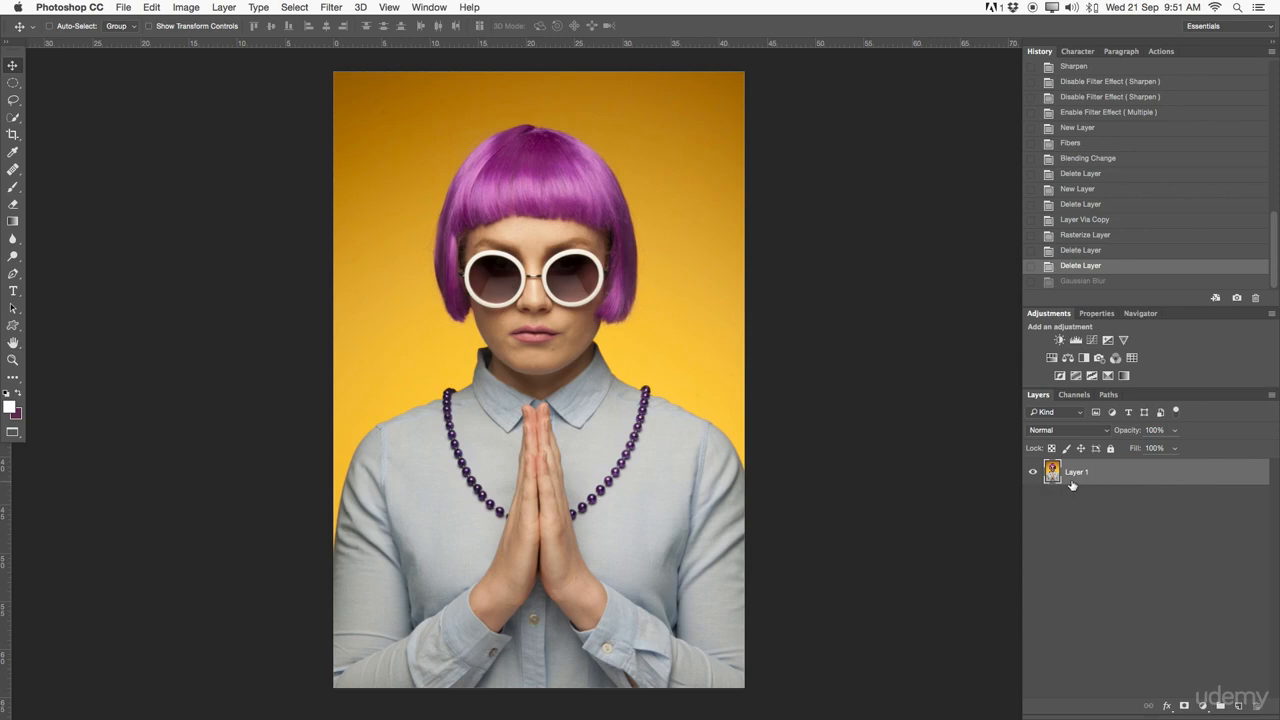
- Duplicate Layer 1 and rename the copy Smart Object
{"action": "left_click_drag", "start_coordinate": [1064, 472], "coordinate": [1238, 706]}
{"action": "double_click", "coordinate": [1096, 472]}
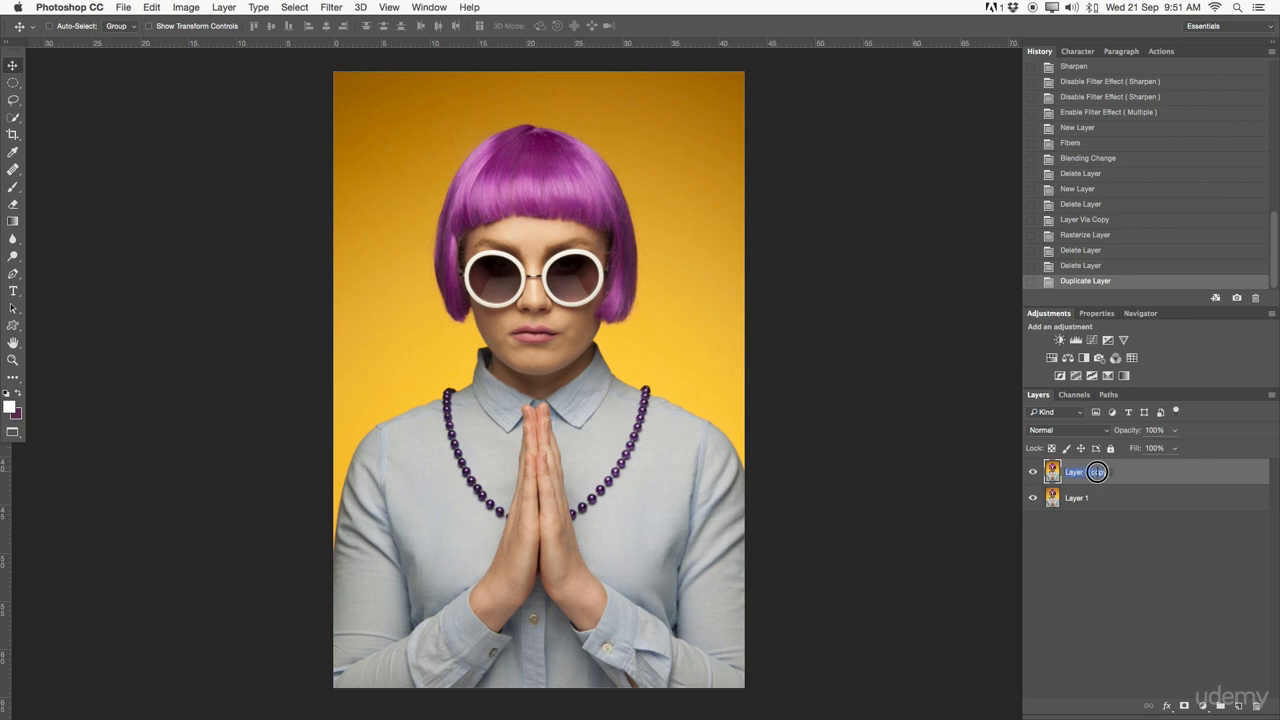
{"action": "type", "text": "Smart Object"}
{"action": "key", "text": "Return"}
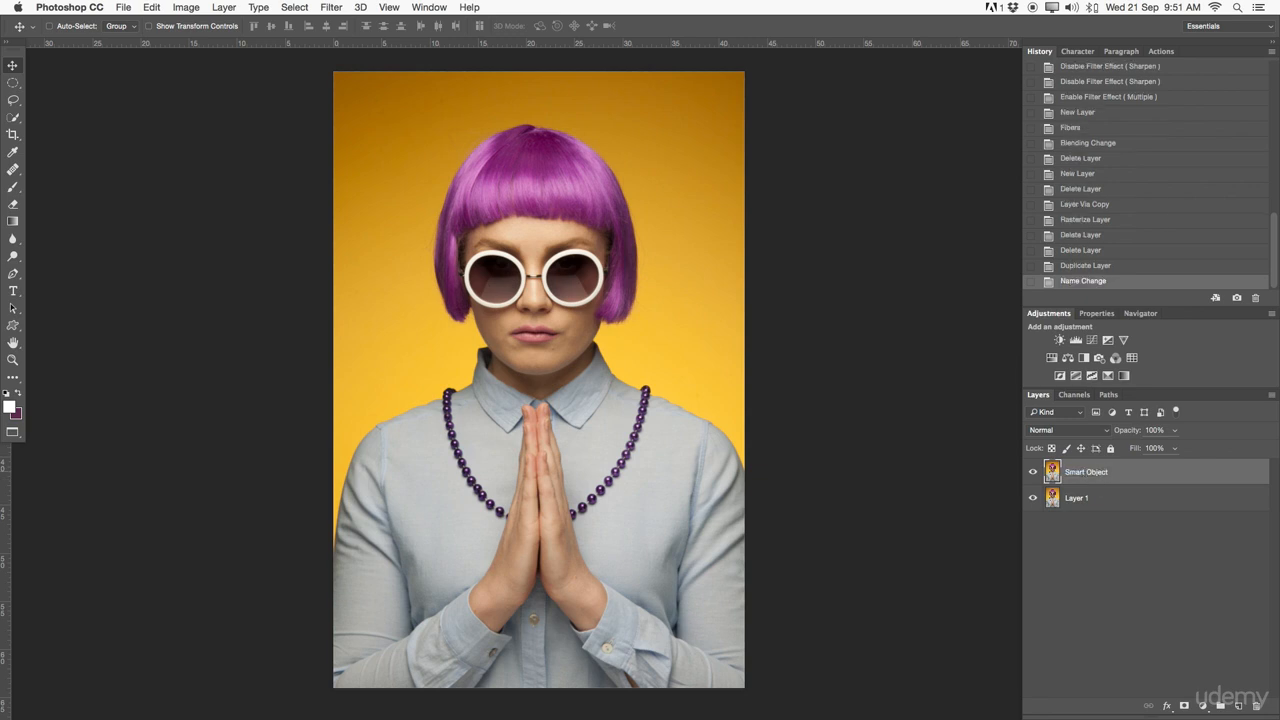
- Convert the Smart Object layer to a smart object and apply a 100-pixel Gaussian Blur as a smart filter
{"action": "right_click", "coordinate": [1120, 470]}
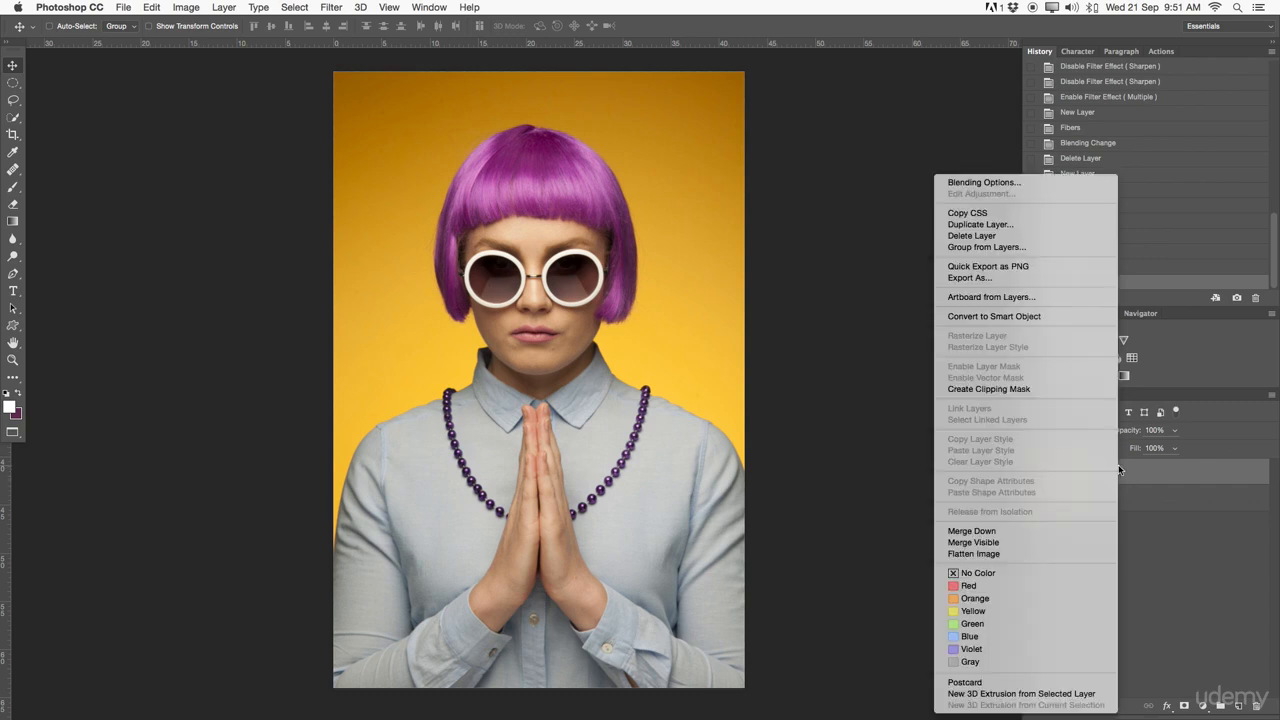
{"action": "left_click", "coordinate": [1010, 318]}
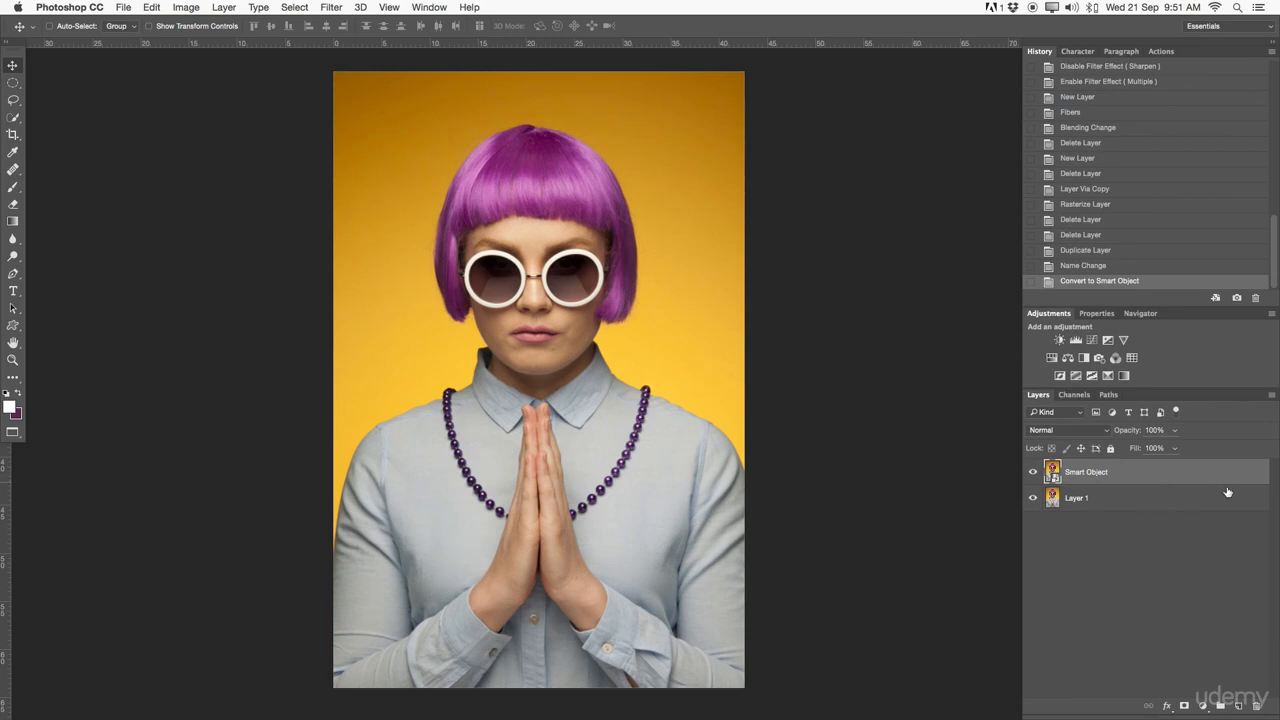
{"action": "left_click", "coordinate": [361, 7]}
{"action": "mouse_move", "coordinate": [331, 7]}
{"action": "mouse_move", "coordinate": [345, 166]}
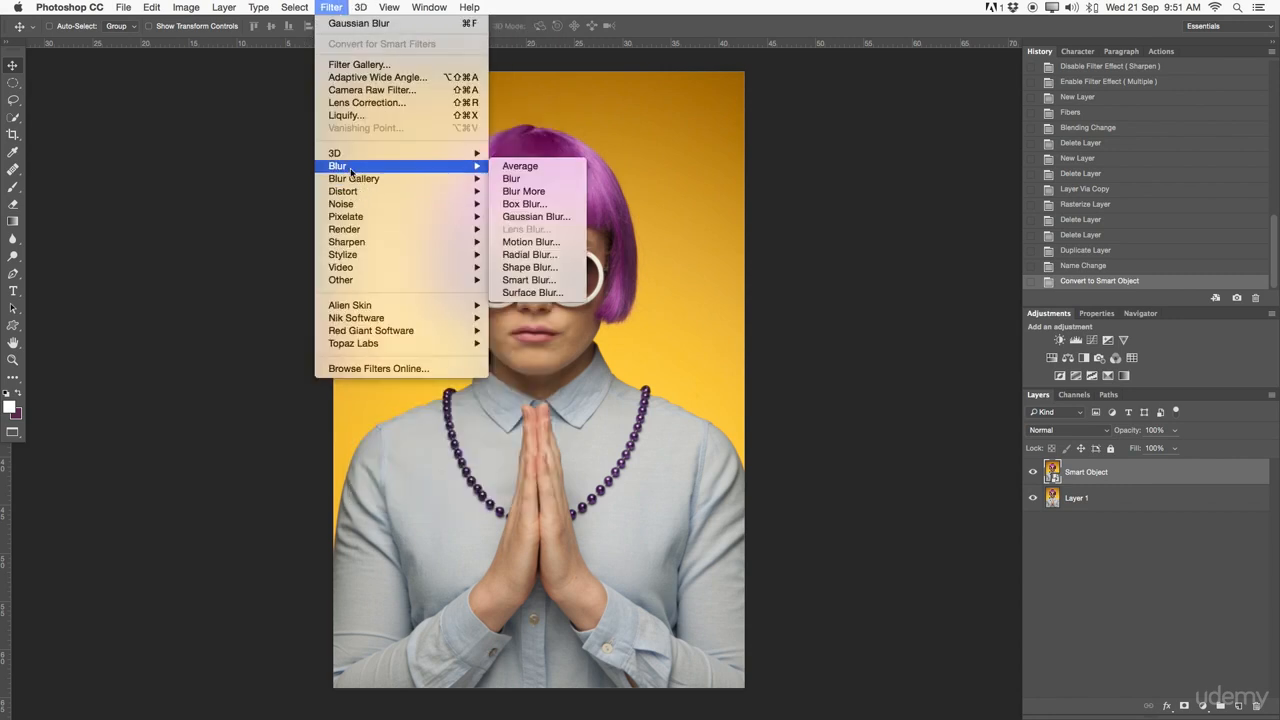
{"action": "left_click", "coordinate": [566, 218]}
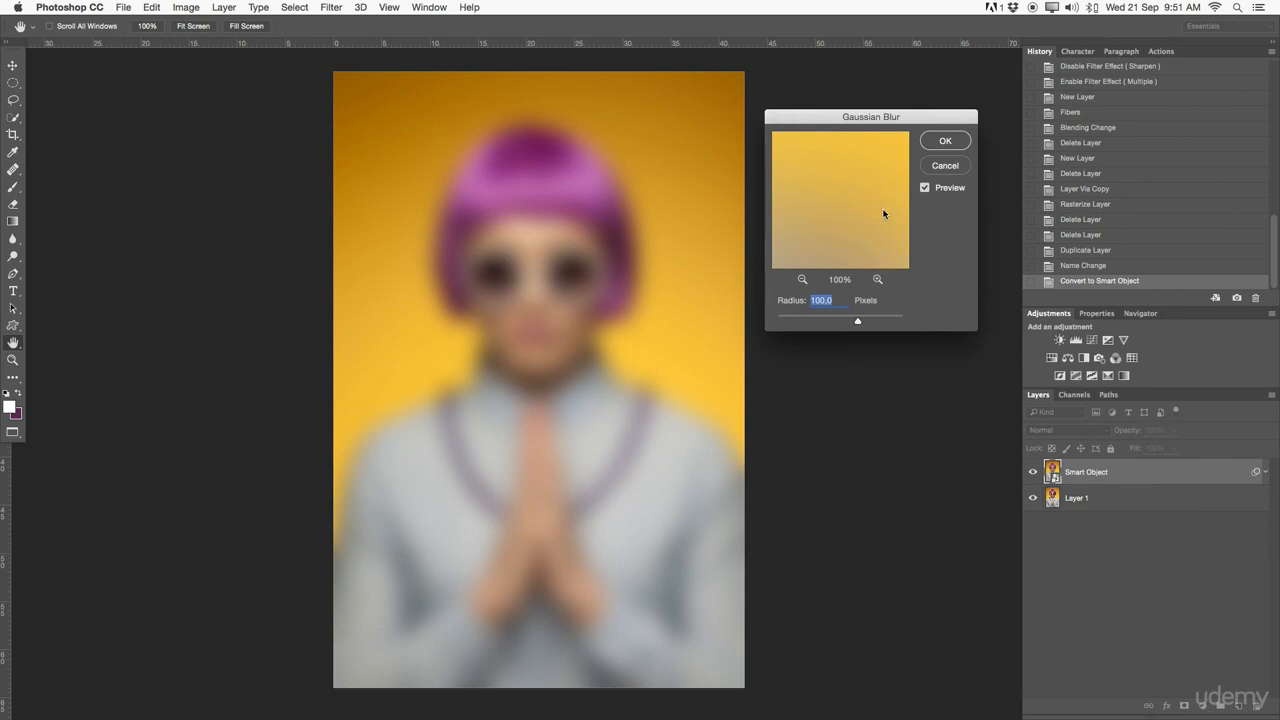
{"action": "left_click", "coordinate": [942, 139]}
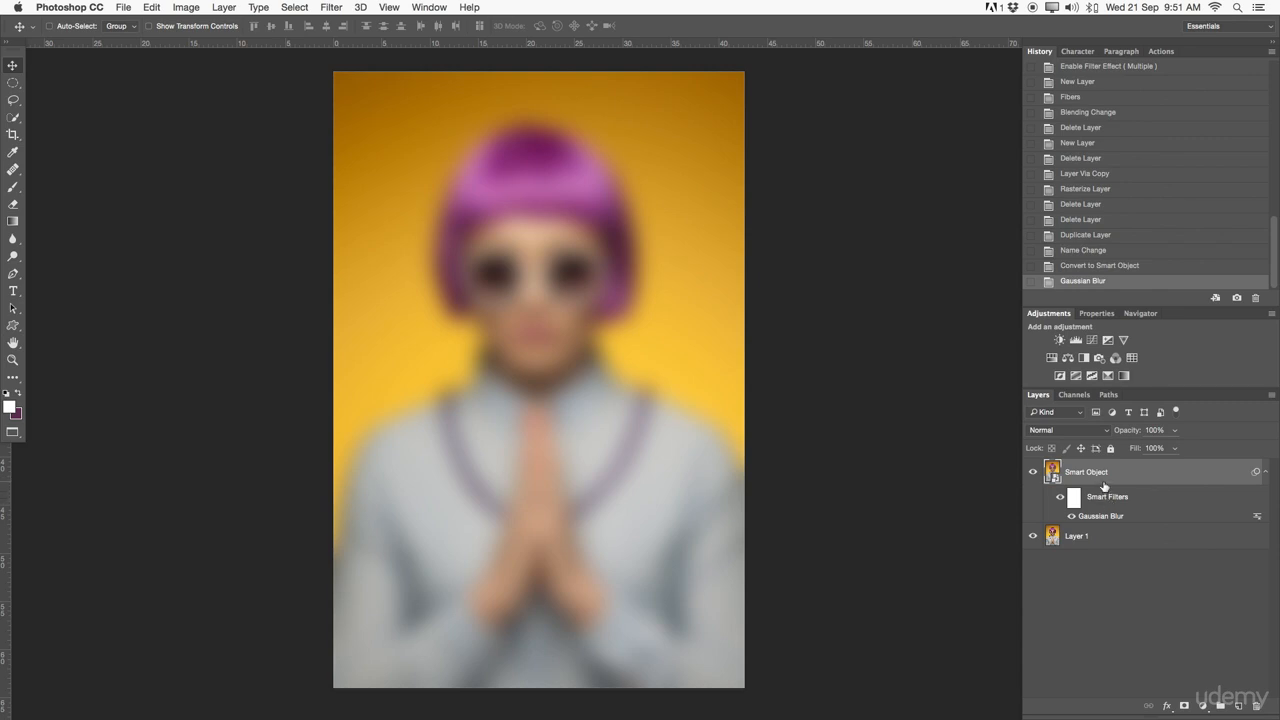
- Toggle the smart filters' visibility on and off to compare the blurred and original image
{"action": "left_click", "coordinate": [1060, 498]}
{"action": "left_click", "coordinate": [1060, 499]}
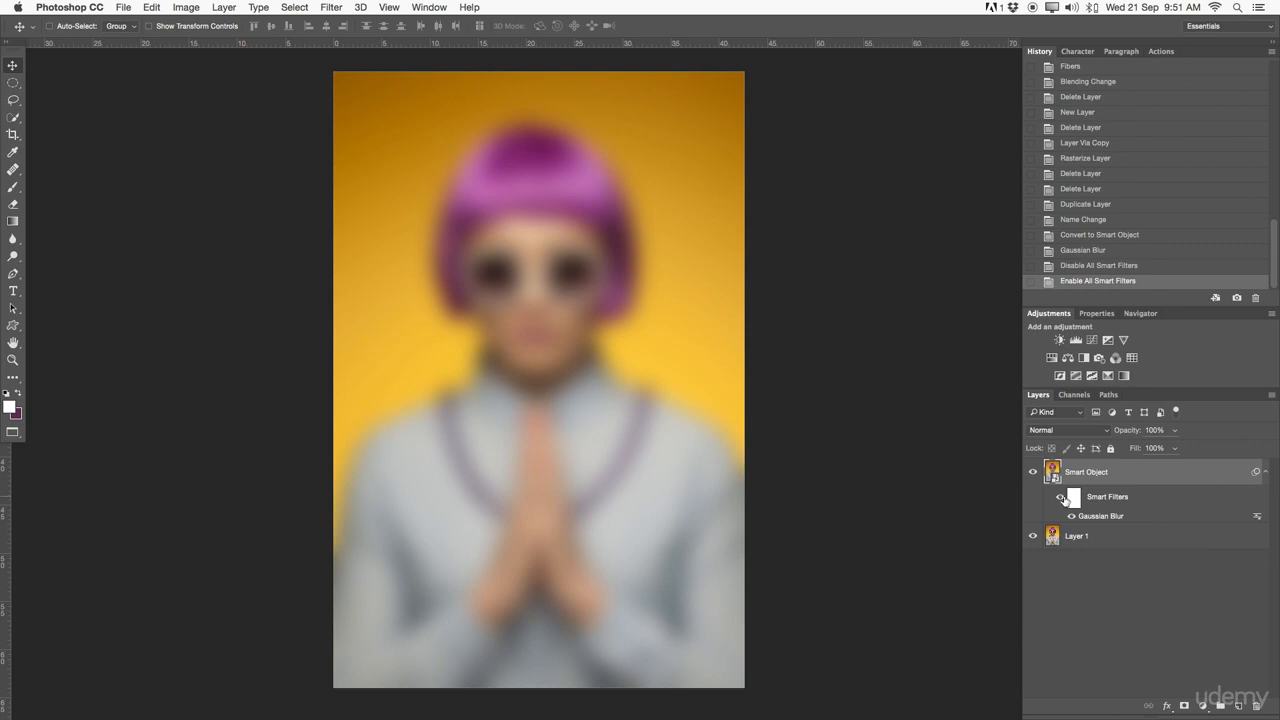
{"action": "left_click", "coordinate": [1061, 499]}
{"action": "left_click", "coordinate": [1061, 499]}
{"action": "left_click", "coordinate": [1061, 499]}
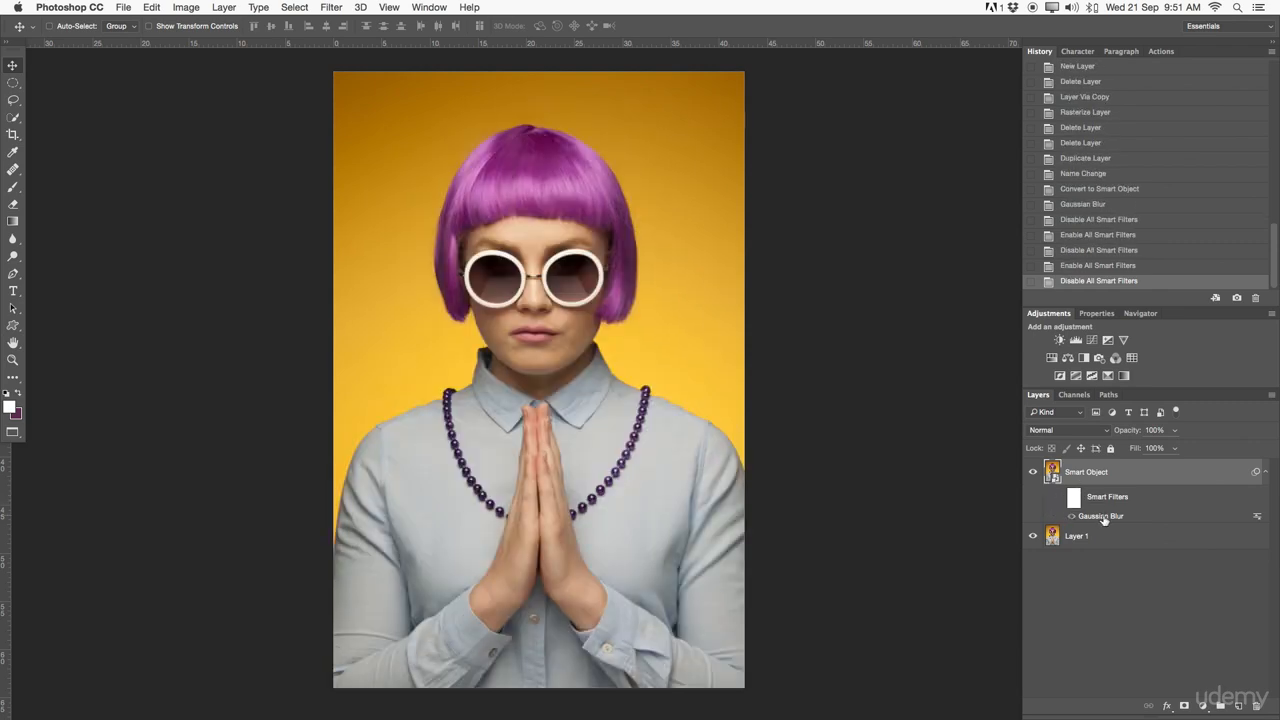
- Reopen the Gaussian Blur smart filter and set its radius to 2.3 pixels
{"action": "double_click", "coordinate": [1101, 516]}
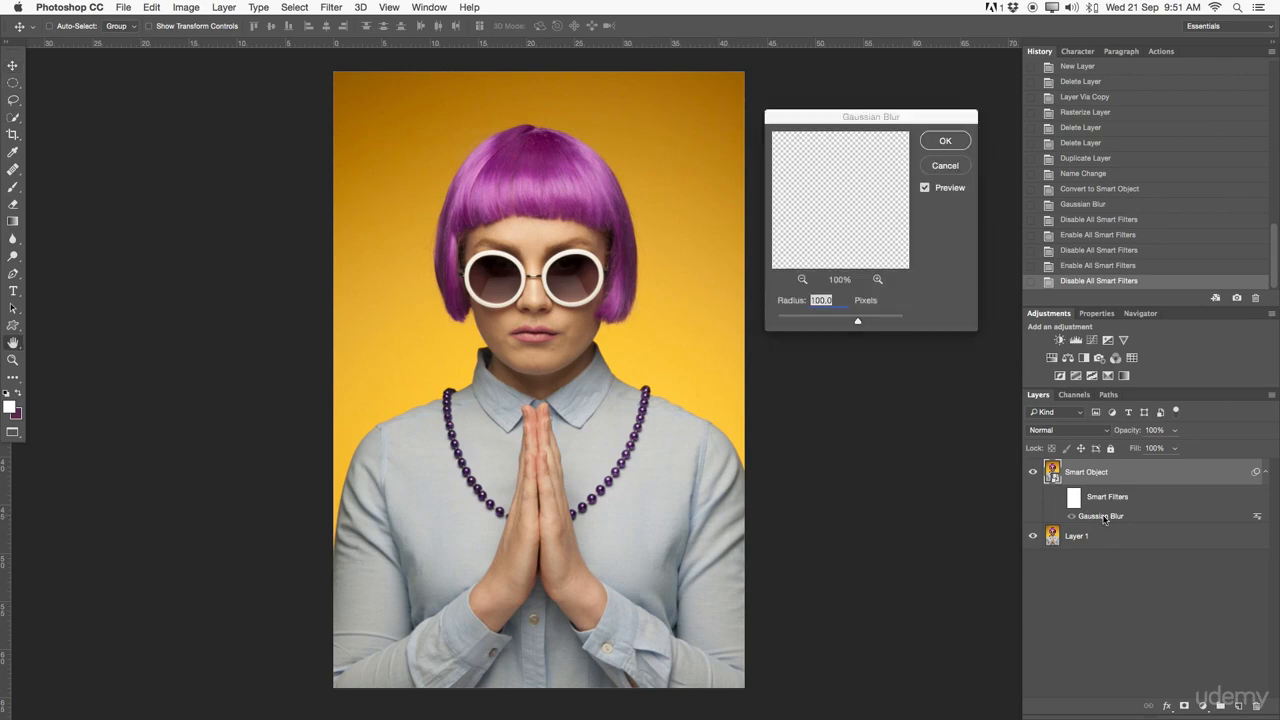
{"action": "left_click_drag", "start_coordinate": [857, 320], "coordinate": [795, 323]}
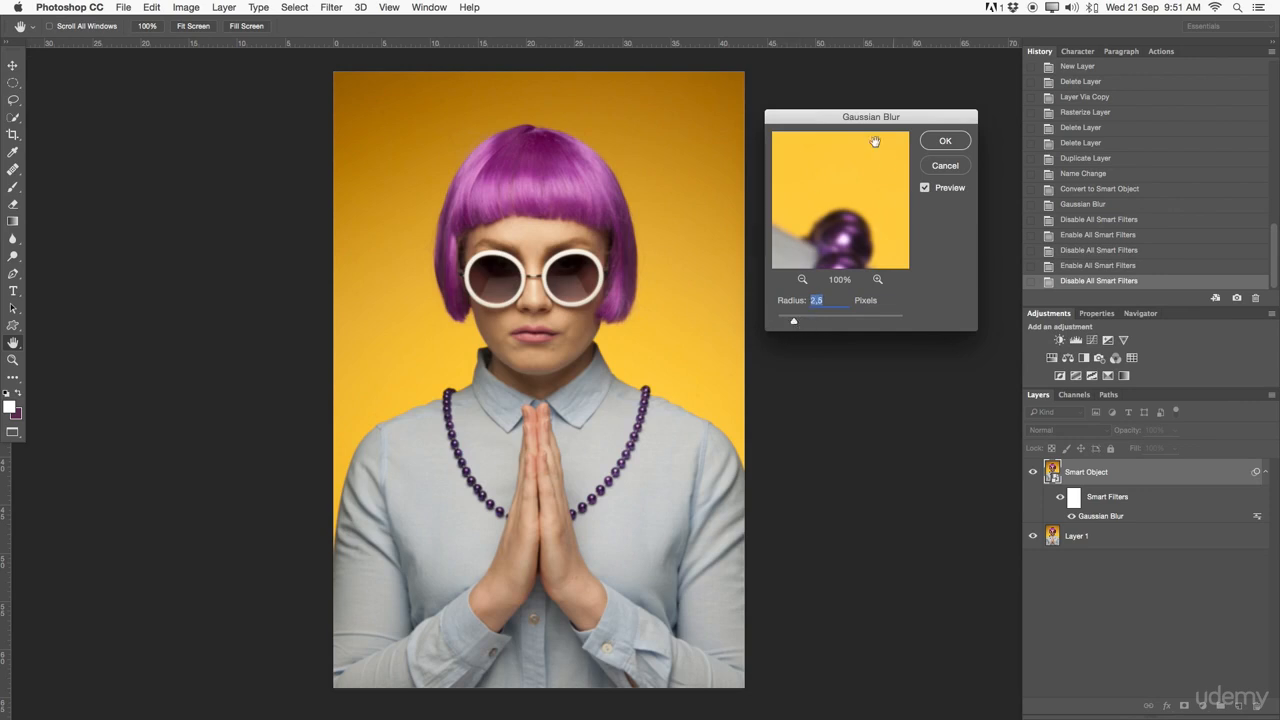
{"action": "left_click", "coordinate": [945, 140]}
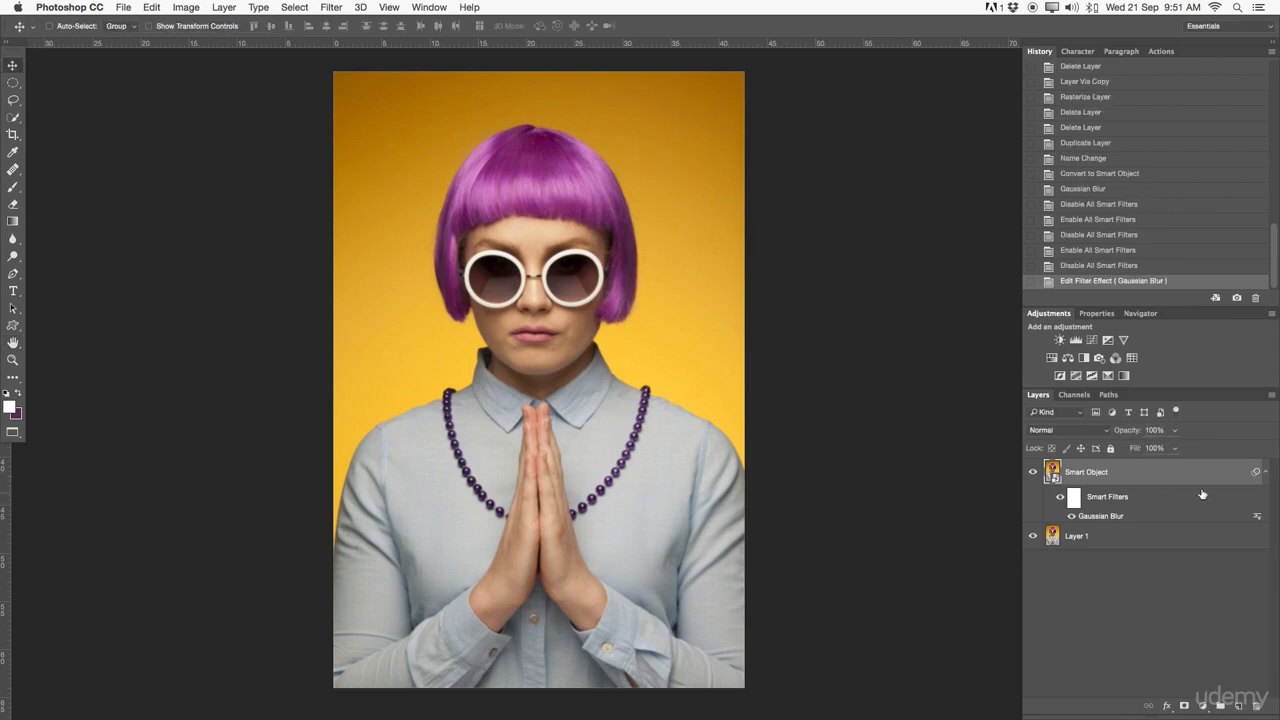
- Collapse and expand the Smart Object layer's smart filter list
{"action": "left_click", "coordinate": [1267, 474]}
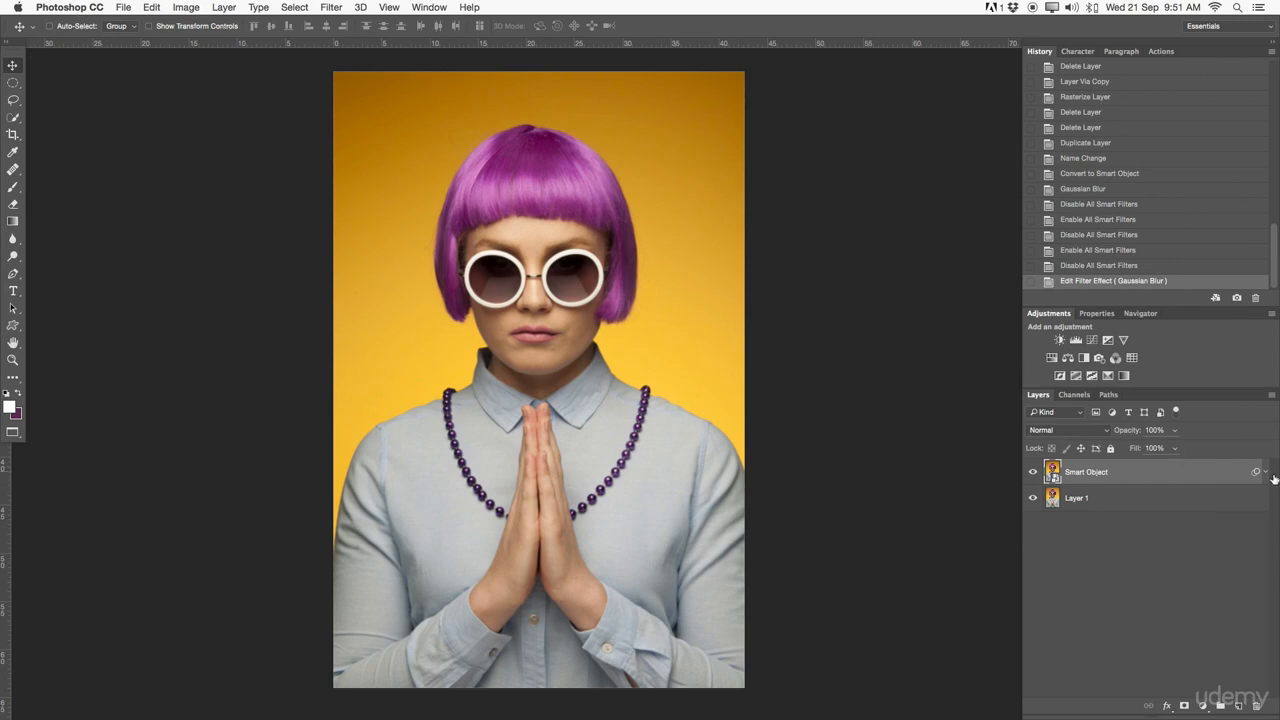
{"action": "left_click", "coordinate": [1268, 474]}
{"action": "left_click", "coordinate": [1268, 474]}
{"action": "left_click", "coordinate": [1268, 474]}
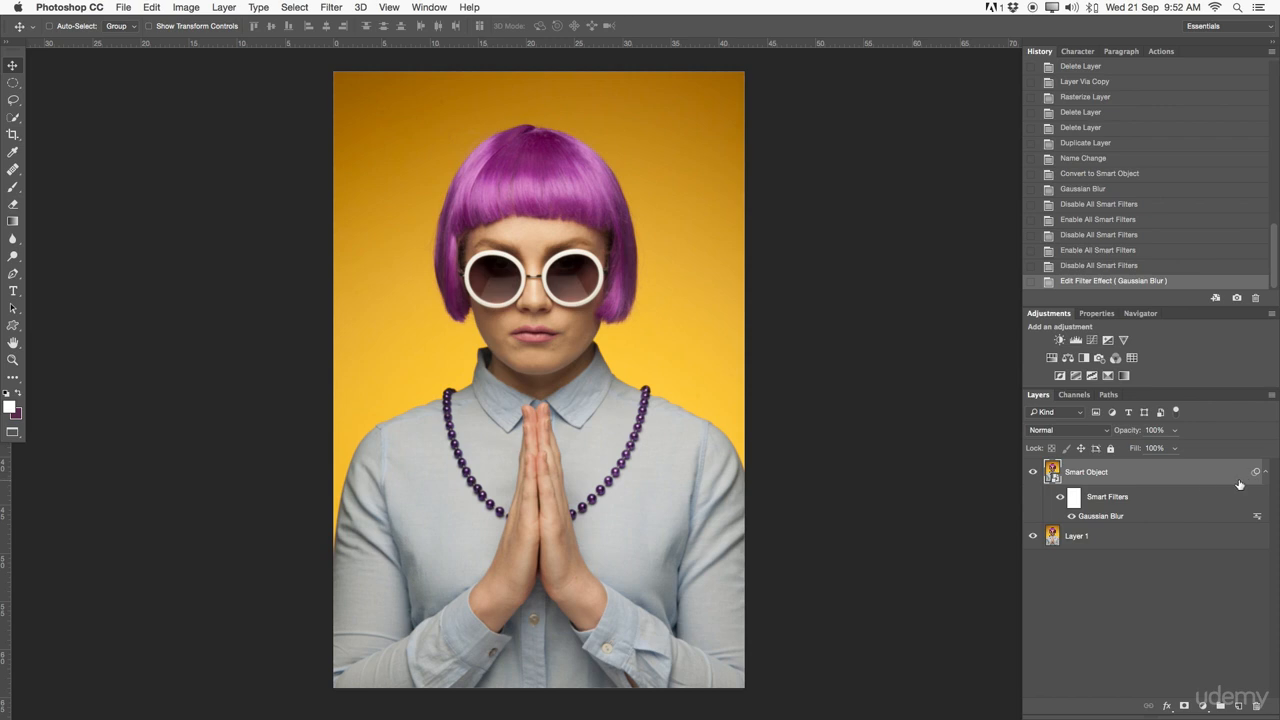
- Delete the Gaussian Blur smart filter from the Smart Object layer
{"action": "right_click", "coordinate": [1097, 518]}
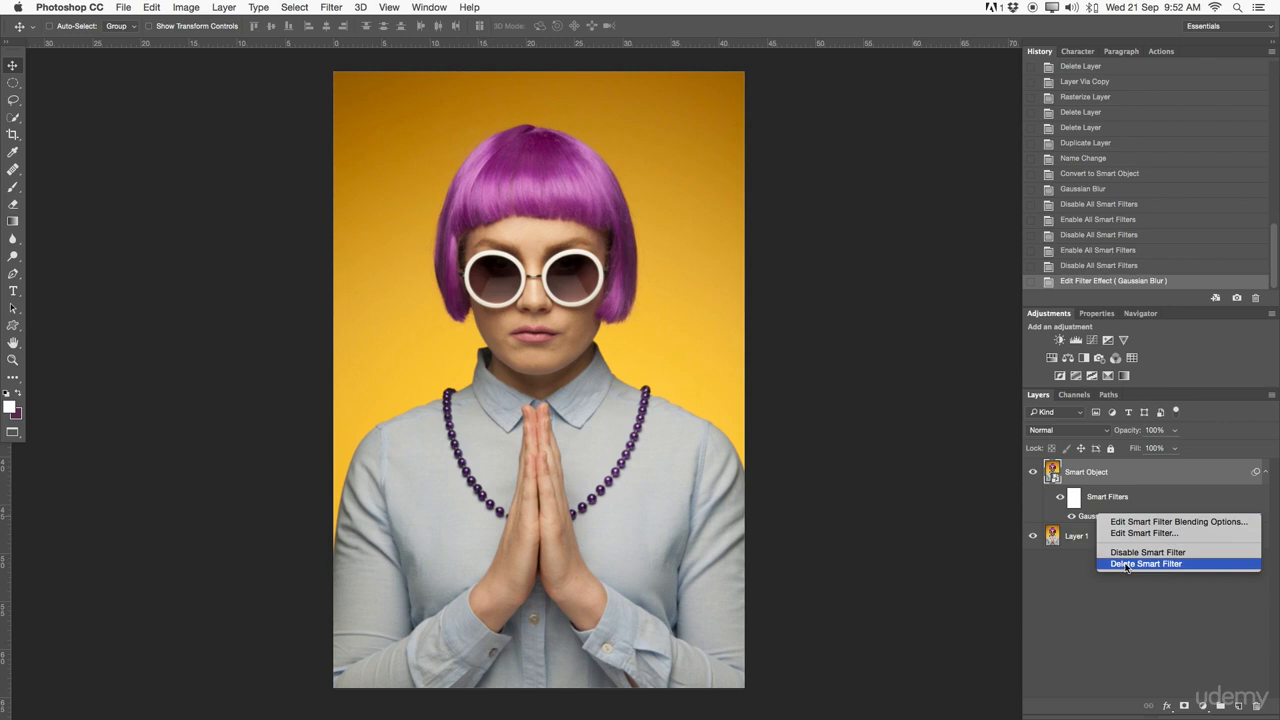
{"action": "left_click", "coordinate": [1120, 505]}
{"action": "right_click", "coordinate": [1087, 516]}
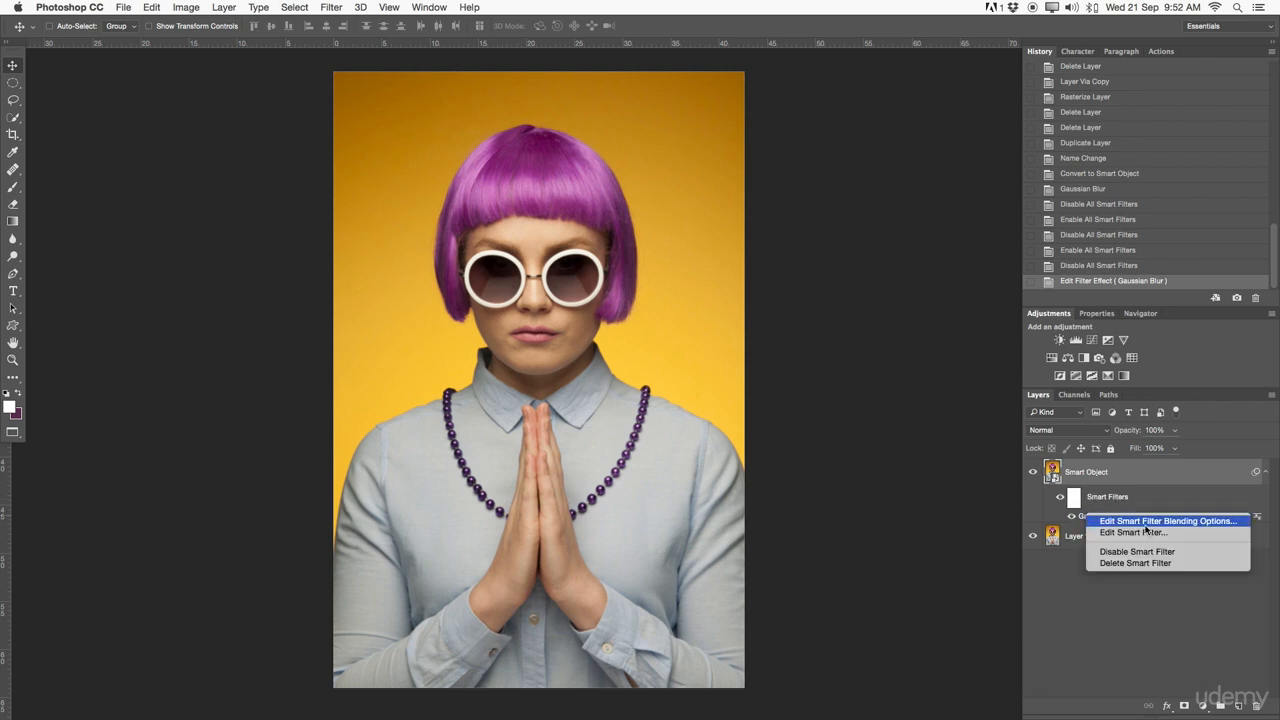
{"action": "left_click", "coordinate": [1132, 563]}
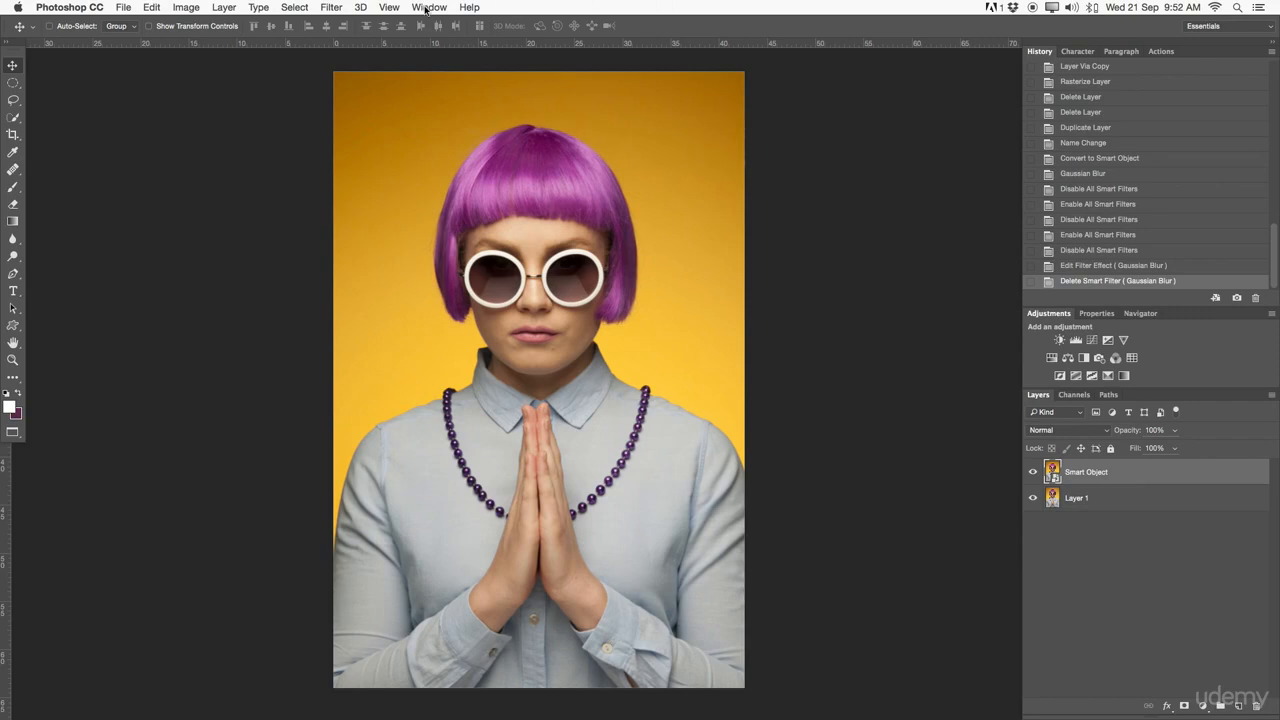
- Apply the Sharpen filter to the Smart Object layer as a smart filter, viewed close up on the face
{"action": "key", "text": "z"}
{"action": "left_click_drag", "start_coordinate": [542, 270], "coordinate": [557, 214]}
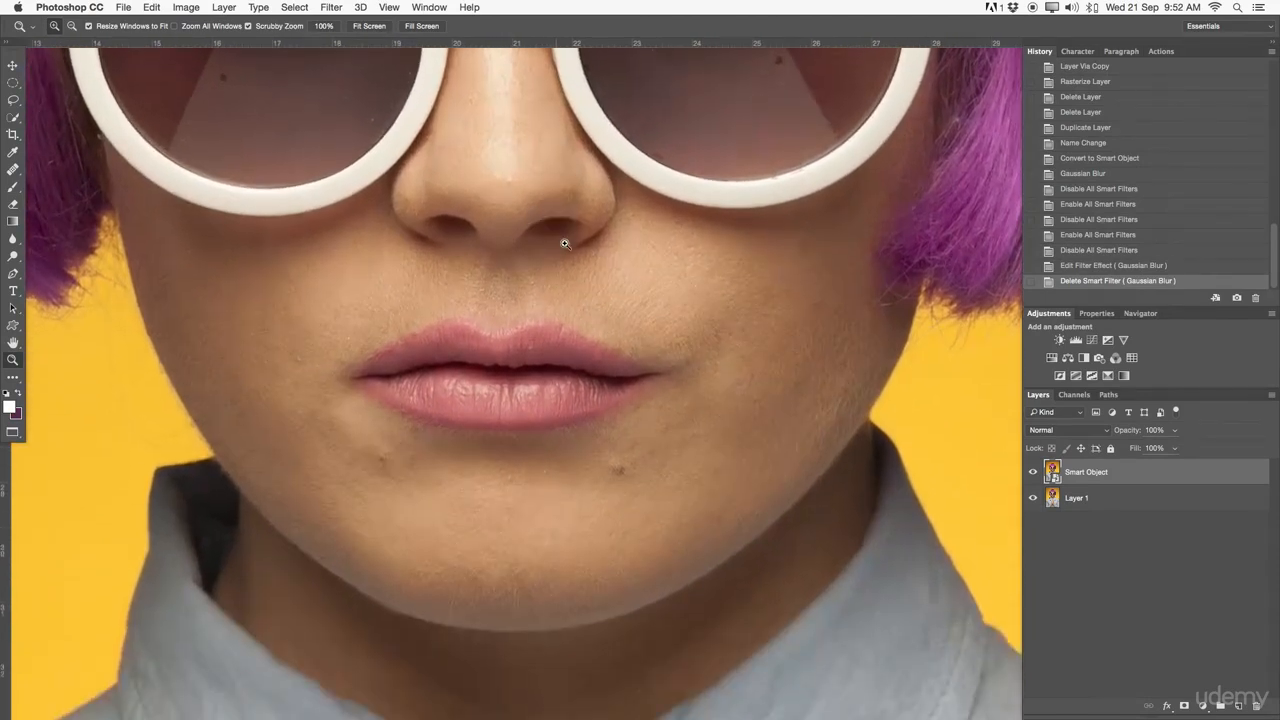
{"action": "left_click", "coordinate": [334, 6]}
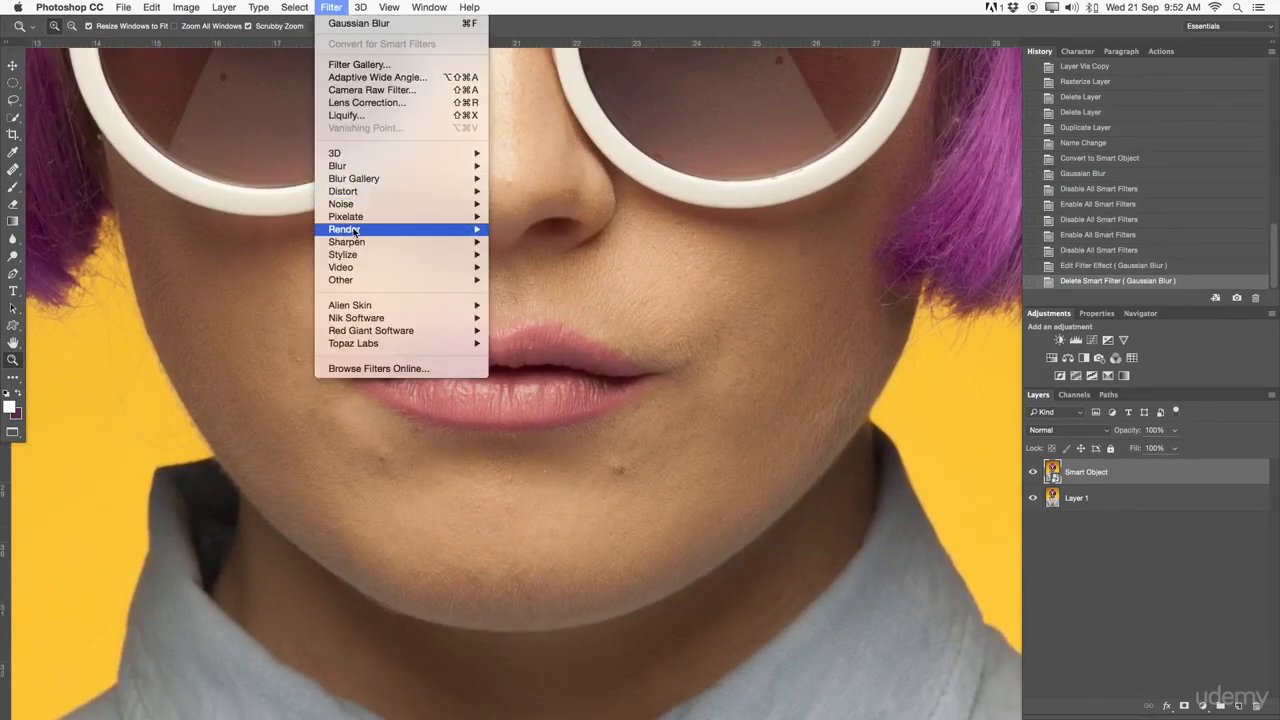
{"action": "mouse_move", "coordinate": [355, 243]}
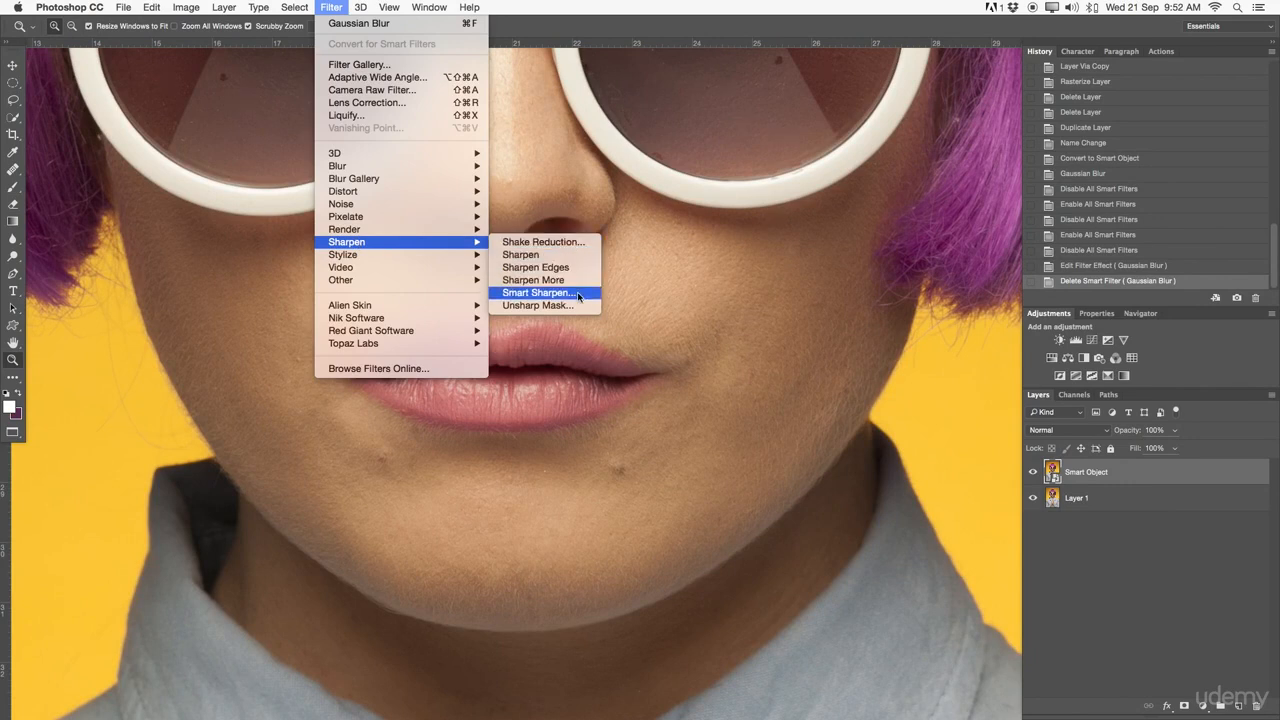
{"action": "left_click", "coordinate": [550, 255]}
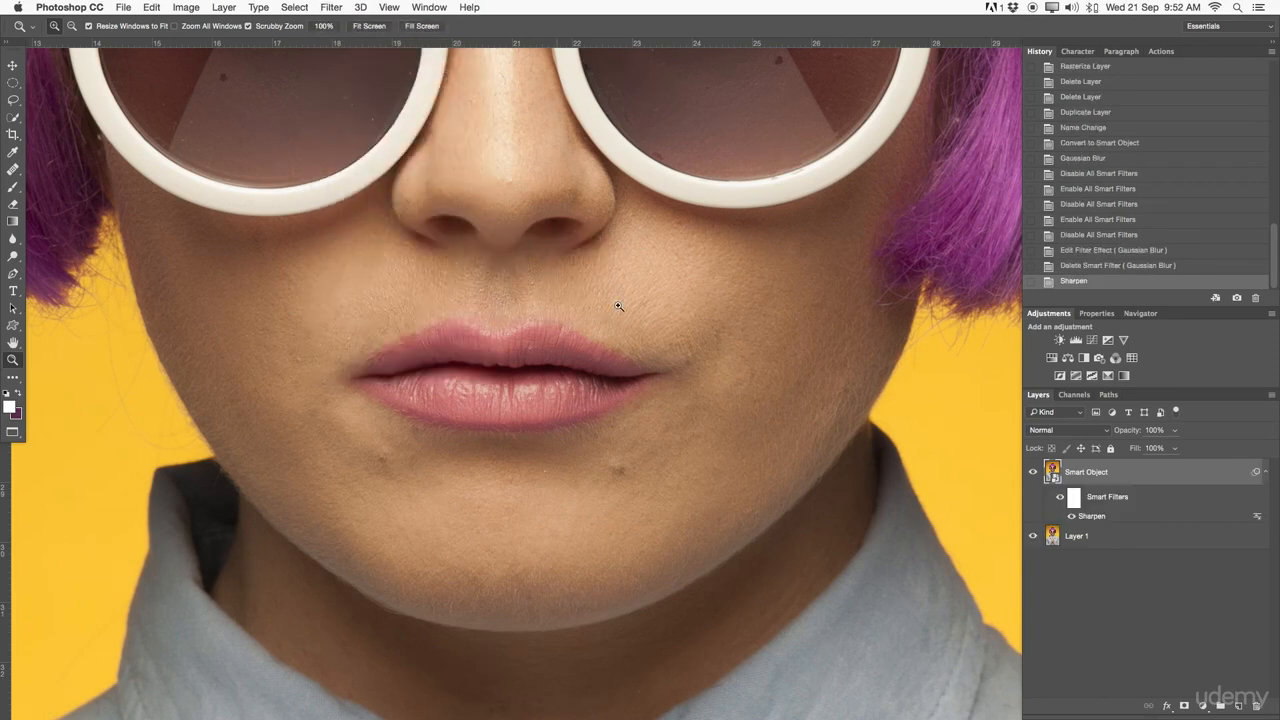
- Toggle the smart filters' visibility on and off to compare the sharpening
{"action": "left_click", "coordinate": [1061, 499]}
{"action": "left_click", "coordinate": [1061, 499]}
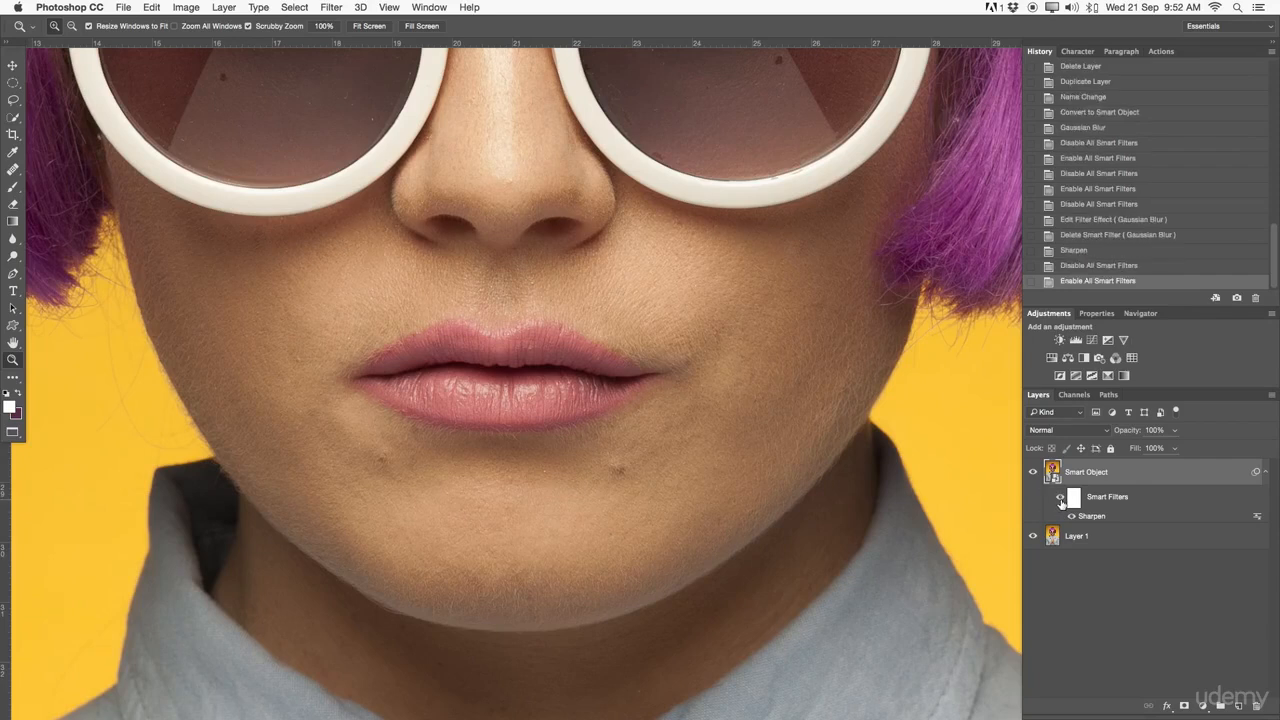
{"action": "left_click", "coordinate": [1061, 499]}
{"action": "left_click", "coordinate": [1061, 499]}
- Apply a second Sharpen smart filter to the Smart Object layer and toggle its visibility off and on
{"action": "left_click", "coordinate": [335, 7]}
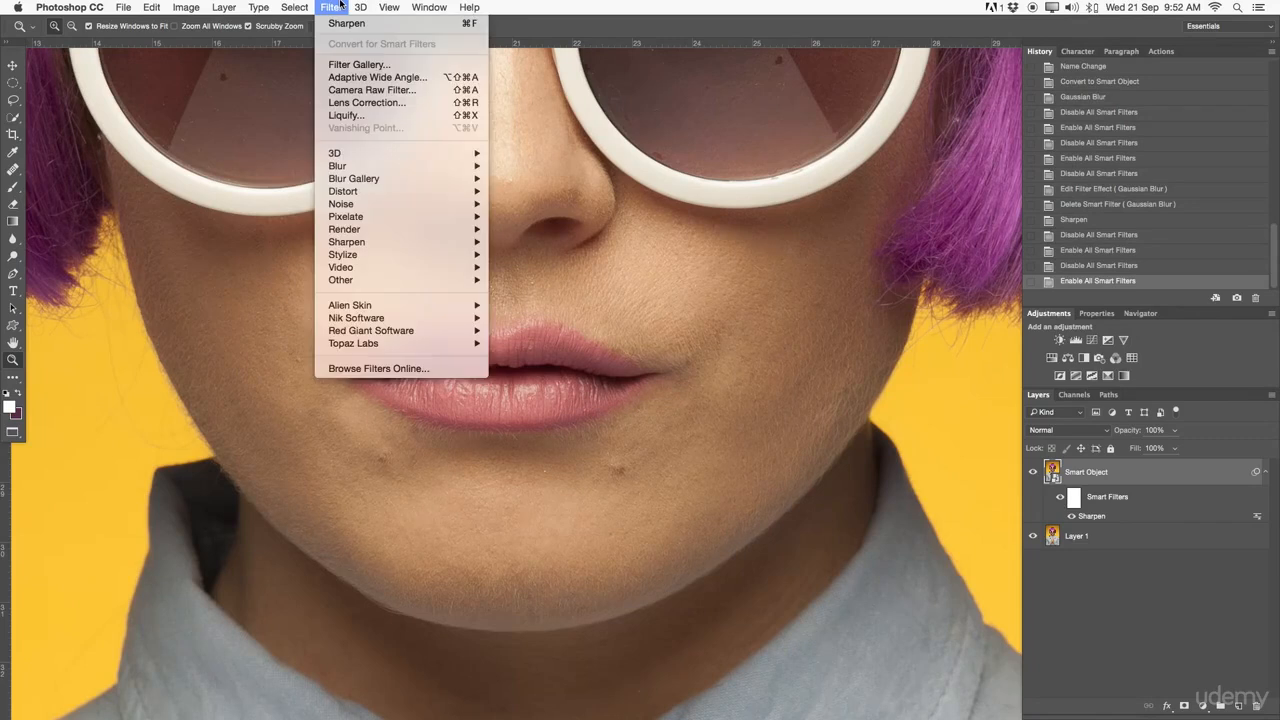
{"action": "mouse_move", "coordinate": [367, 244]}
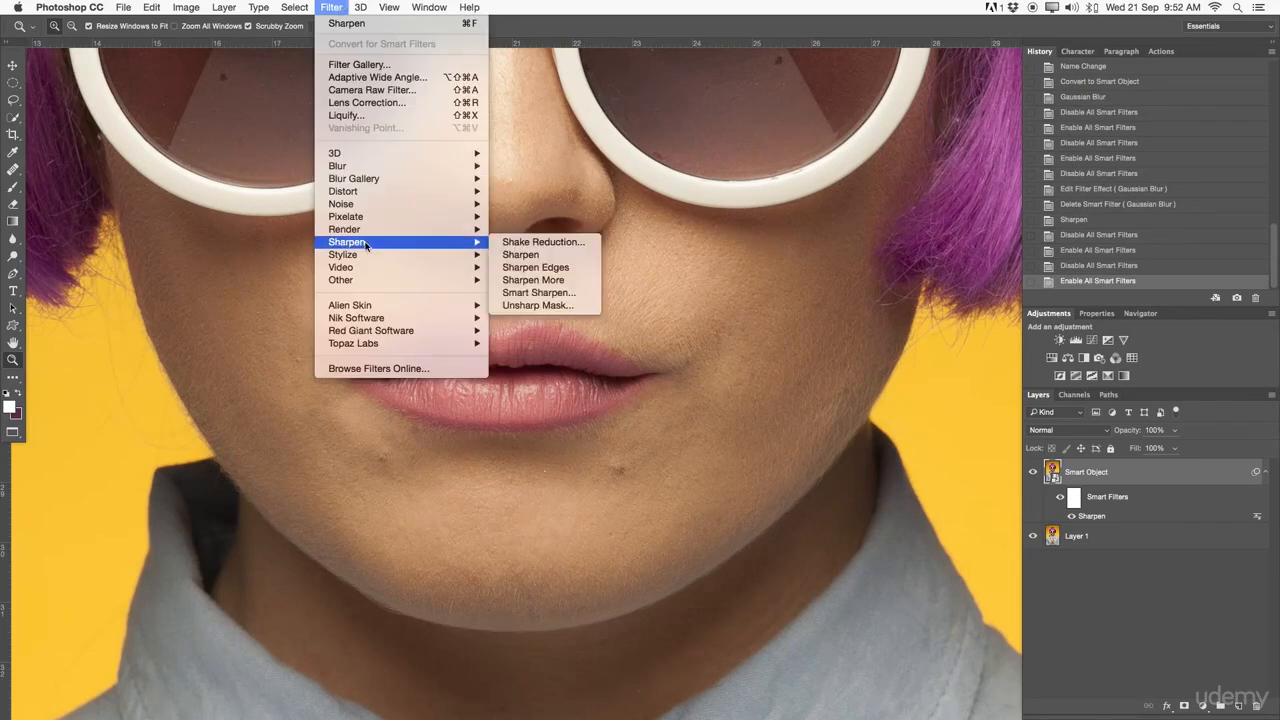
{"action": "left_click", "coordinate": [524, 255]}
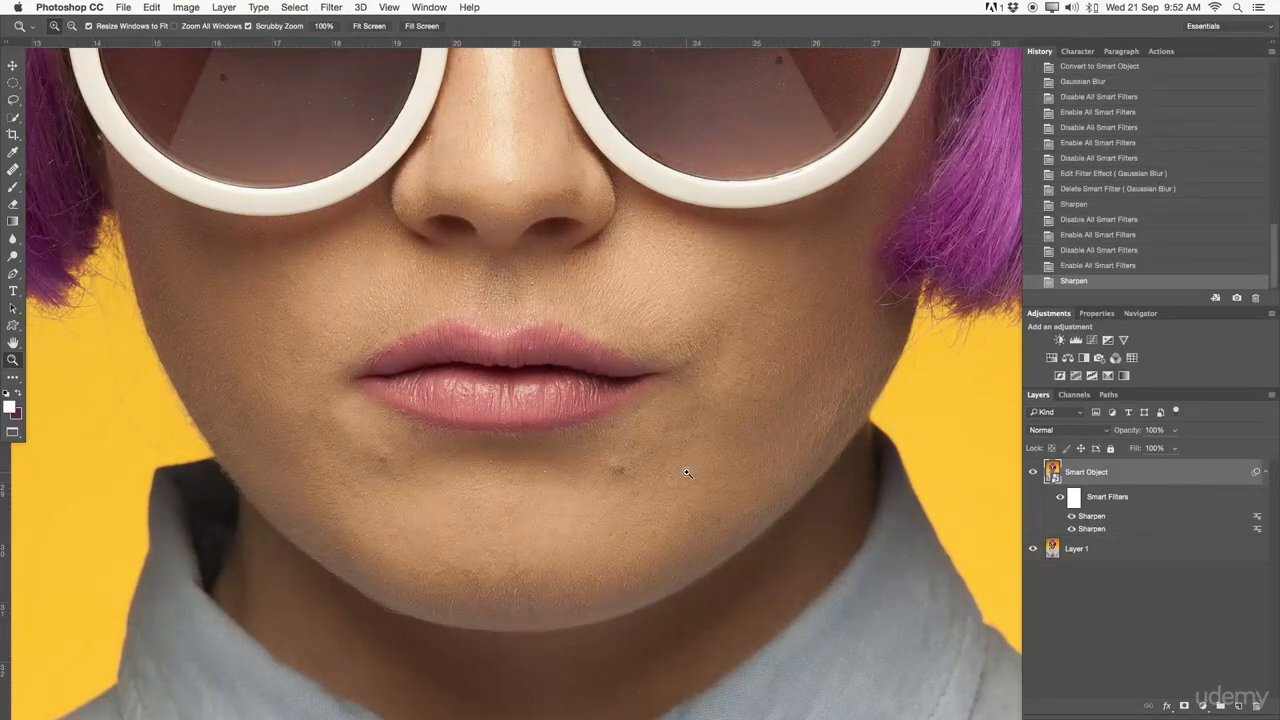
{"action": "left_click", "coordinate": [1073, 517]}
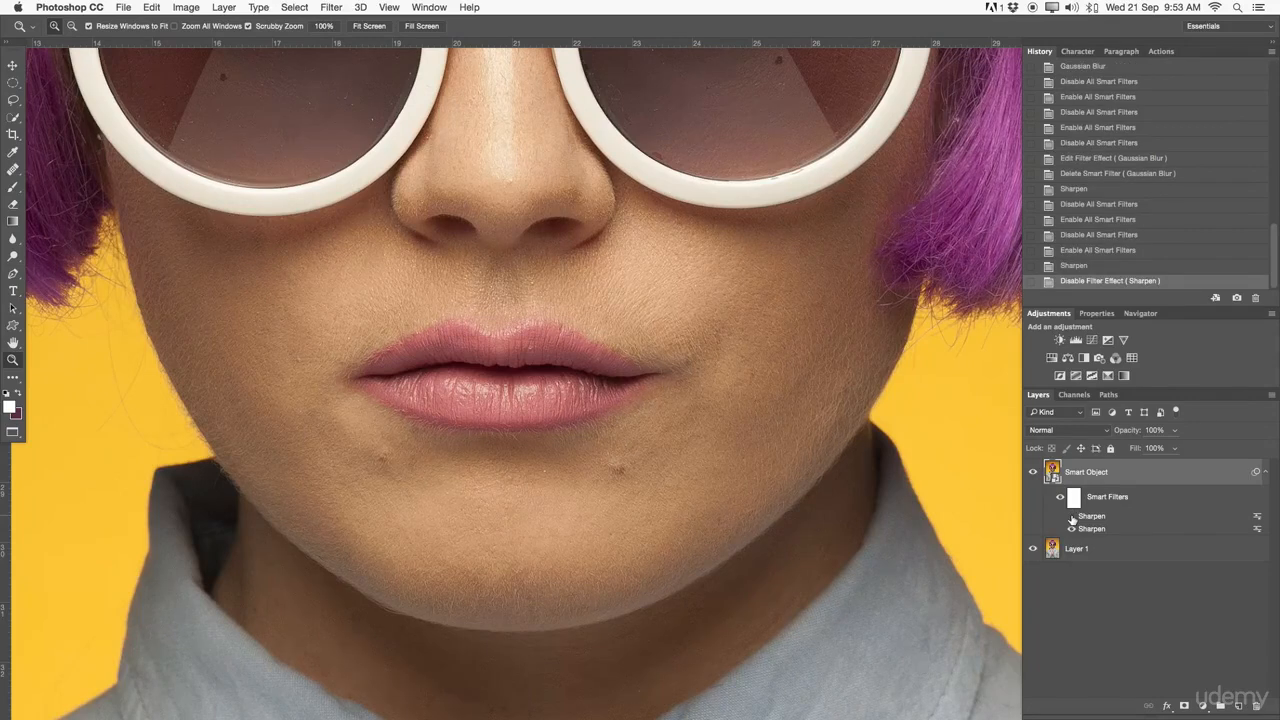
{"action": "left_click", "coordinate": [1073, 517]}
- Apply Smart Sharpen as a smart filter with Amount 248%, Radius 2.5 px and Reduce Noise lowered to near zero
{"action": "left_click", "coordinate": [360, 7]}
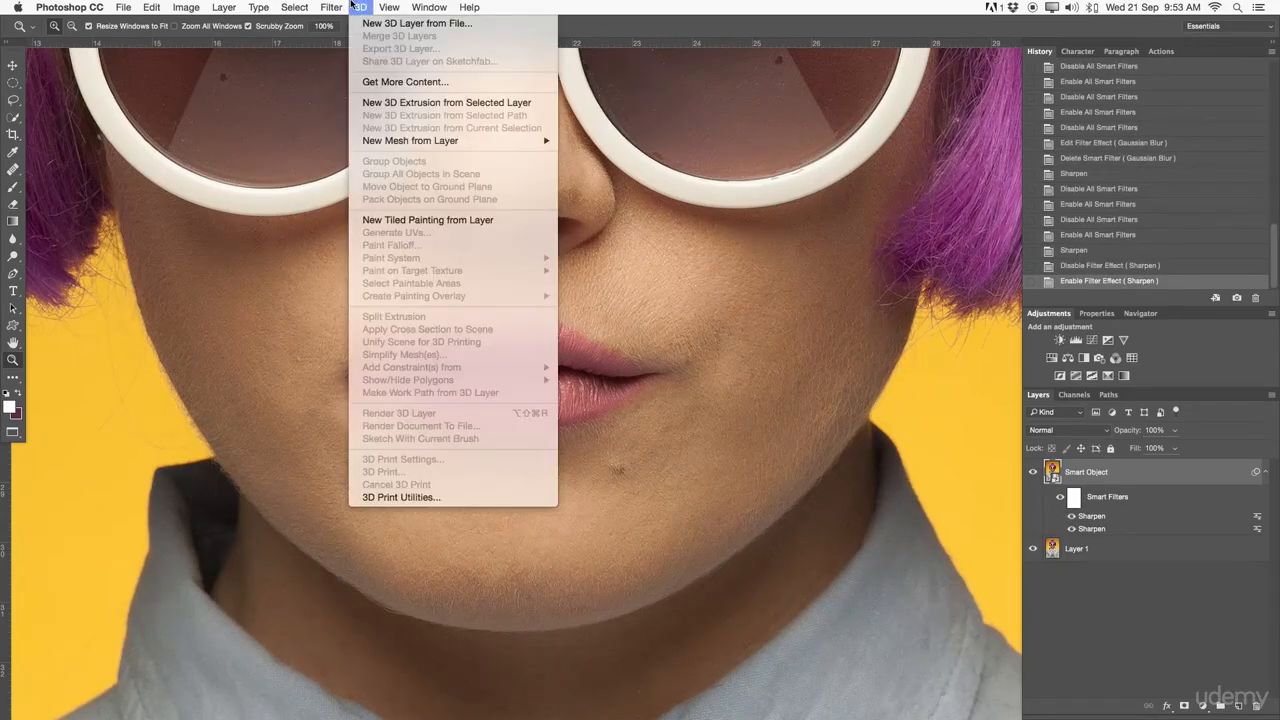
{"action": "mouse_move", "coordinate": [359, 206]}
{"action": "mouse_move", "coordinate": [365, 242]}
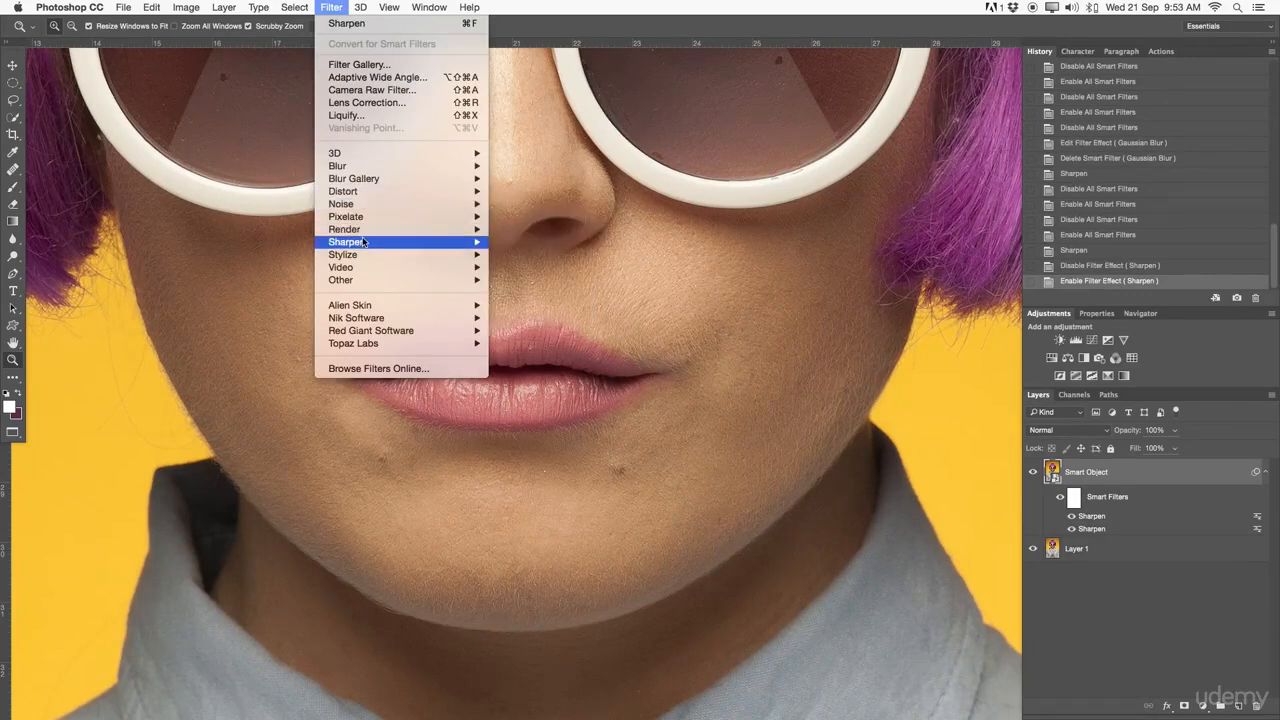
{"action": "left_click", "coordinate": [553, 293]}
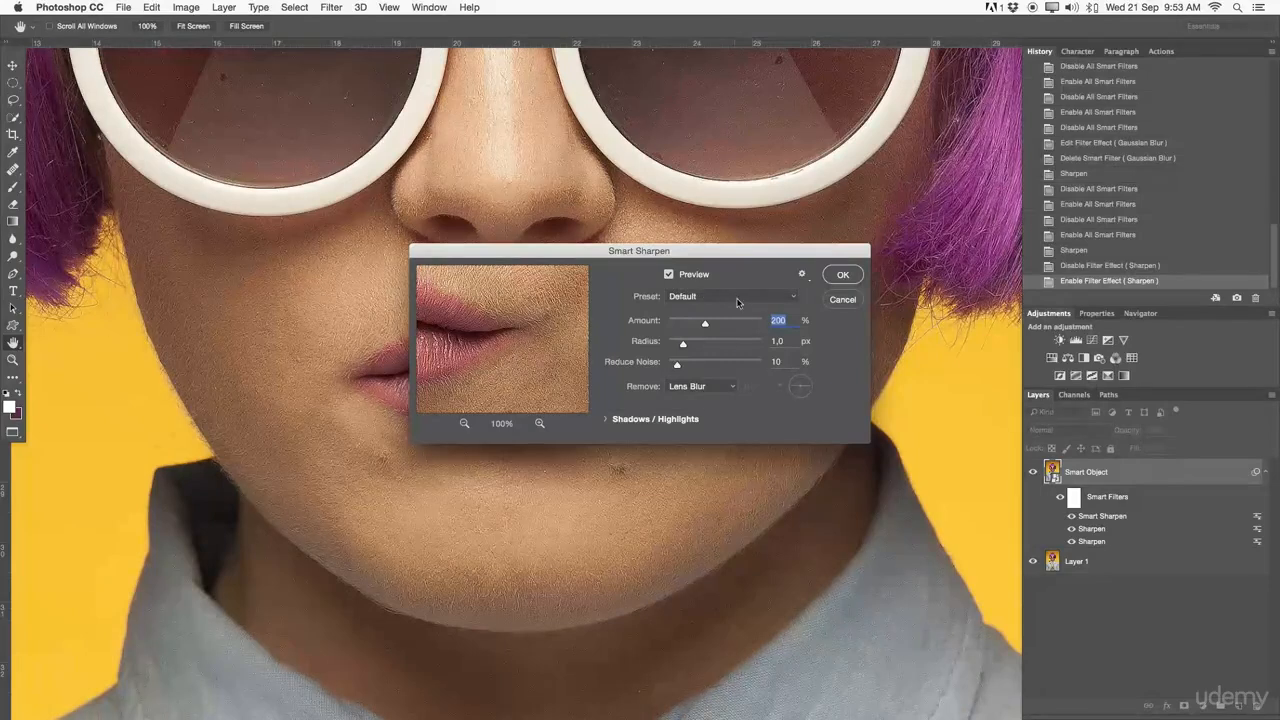
{"action": "left_click_drag", "start_coordinate": [701, 256], "coordinate": [668, 414]}
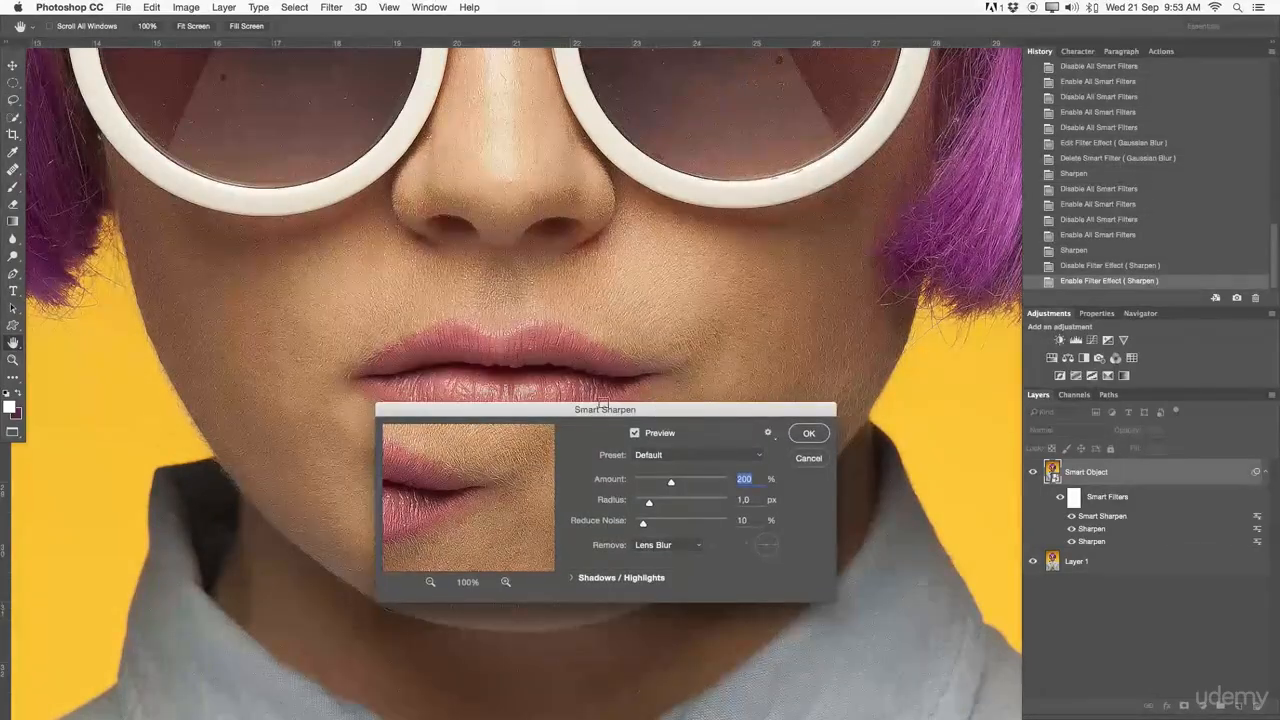
{"action": "mouse_move", "coordinate": [670, 485]}
{"action": "left_mouse_down"}
{"action": "mouse_move", "coordinate": [684, 484]}
{"action": "mouse_move", "coordinate": [660, 502]}
{"action": "left_mouse_up"}
{"action": "left_click", "coordinate": [634, 522]}
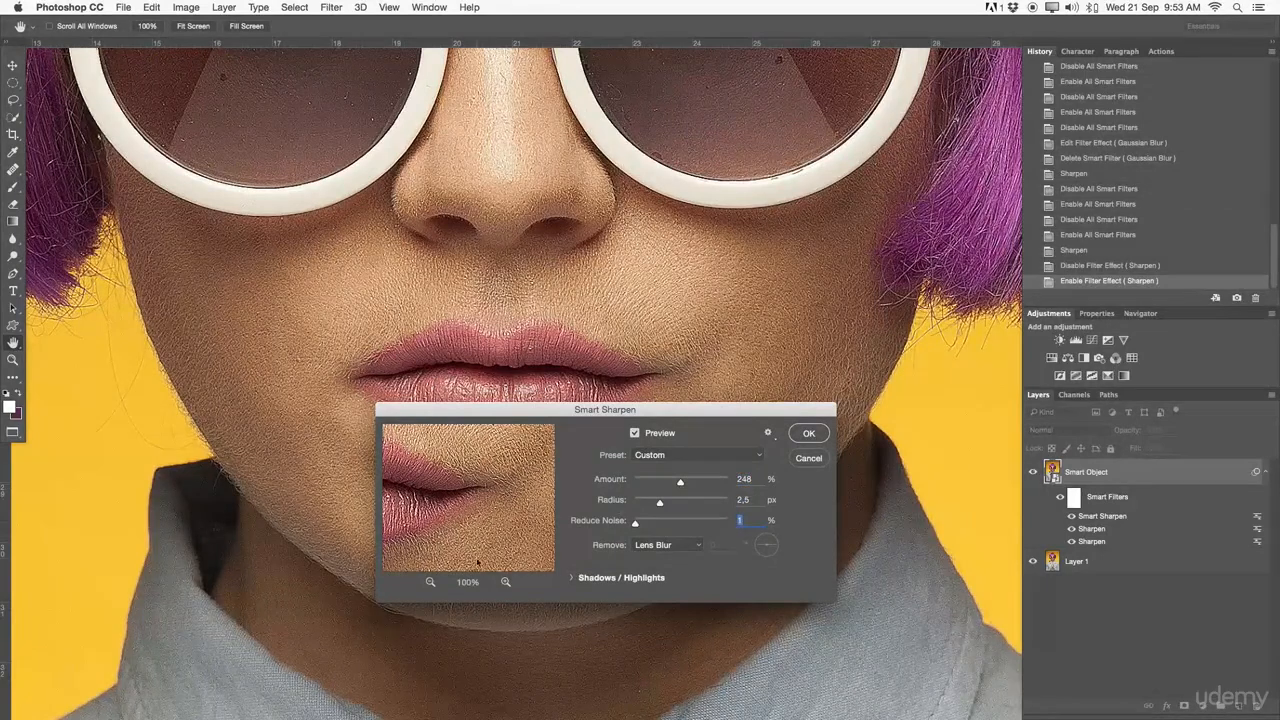
{"action": "left_click", "coordinate": [430, 581]}
{"action": "left_click", "coordinate": [457, 471]}
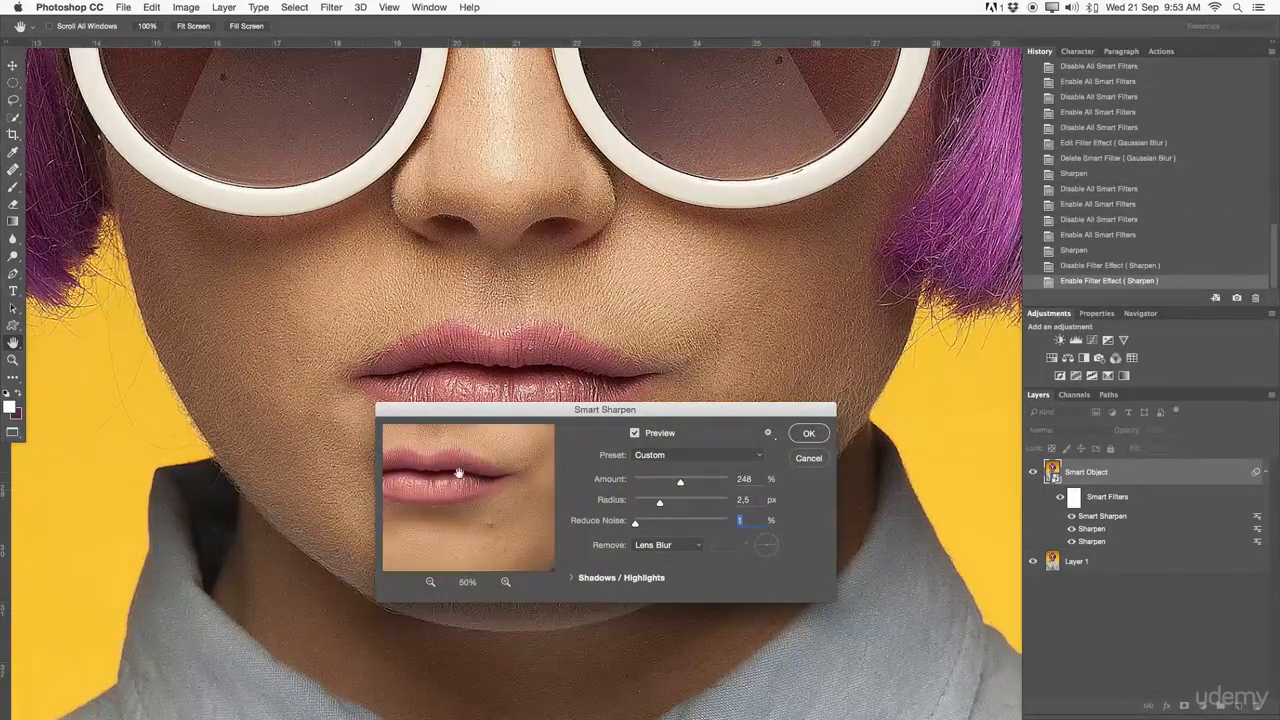
{"action": "left_click", "coordinate": [806, 434]}
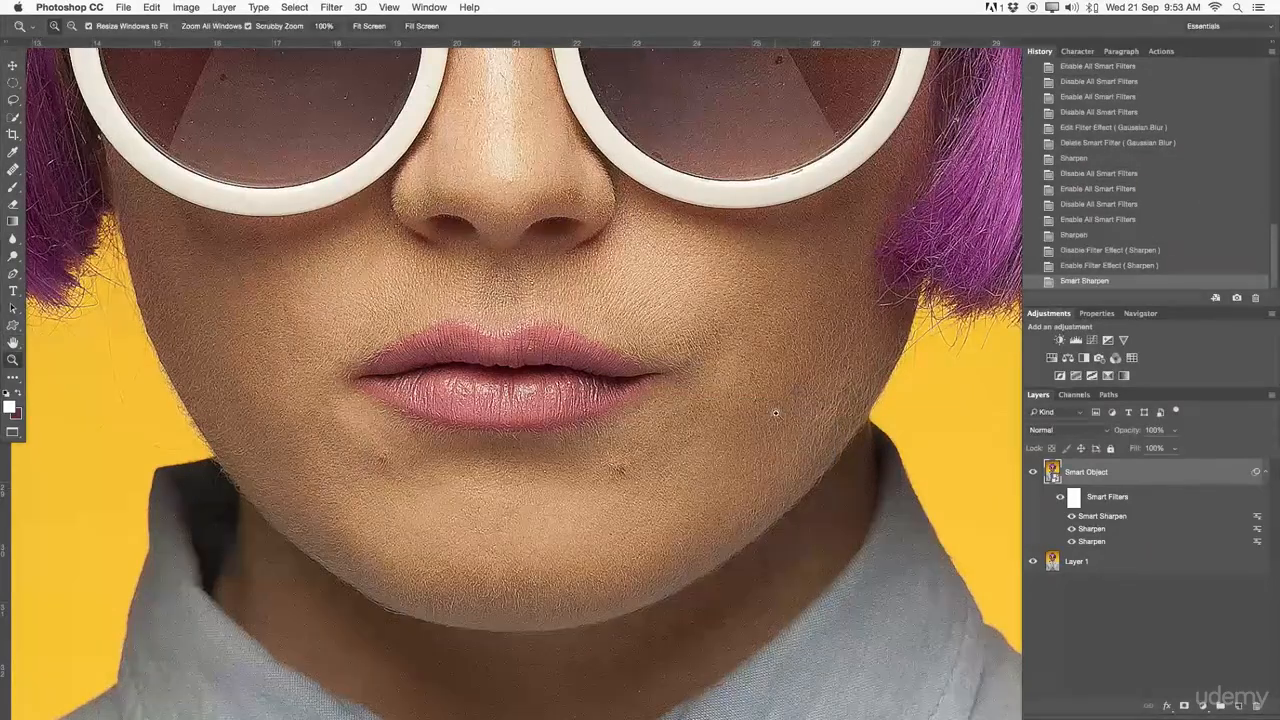
- Hide the Smart Sharpen filter effect on the Smart Object layer, viewed close up on the face
{"action": "key", "text": "super+0"}
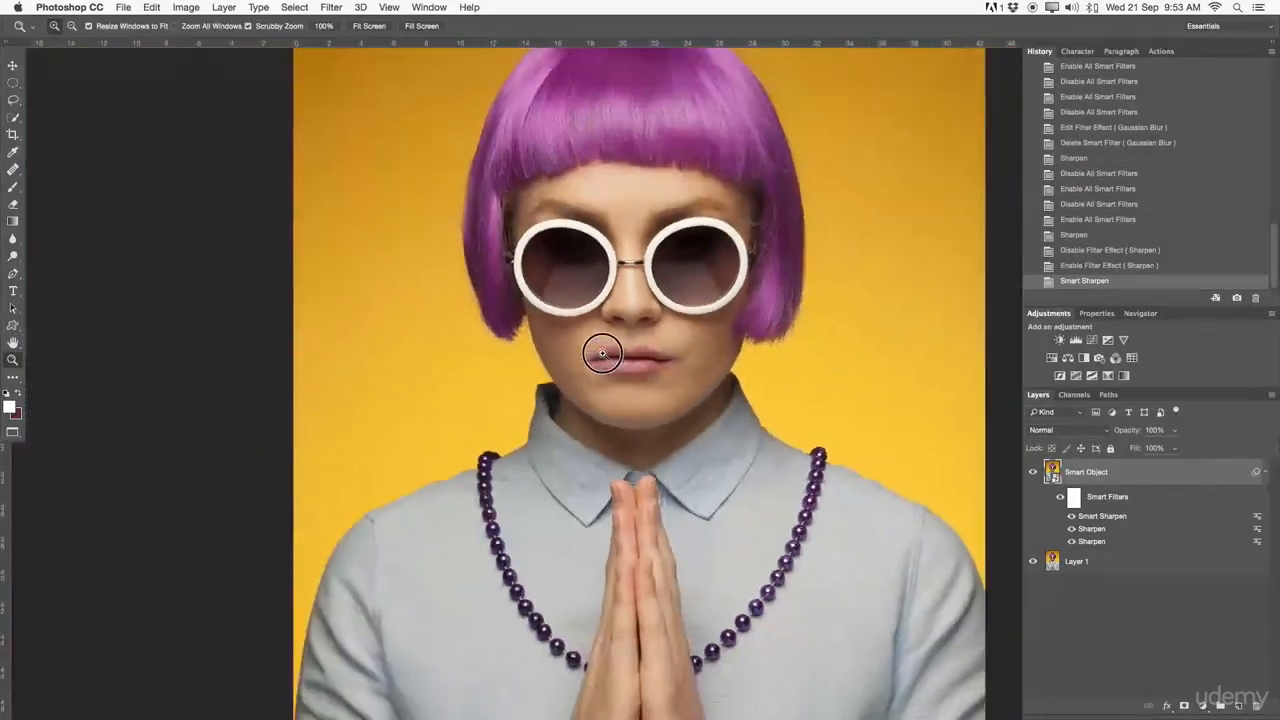
{"action": "left_click_drag", "start_coordinate": [596, 199], "coordinate": [666, 314]}
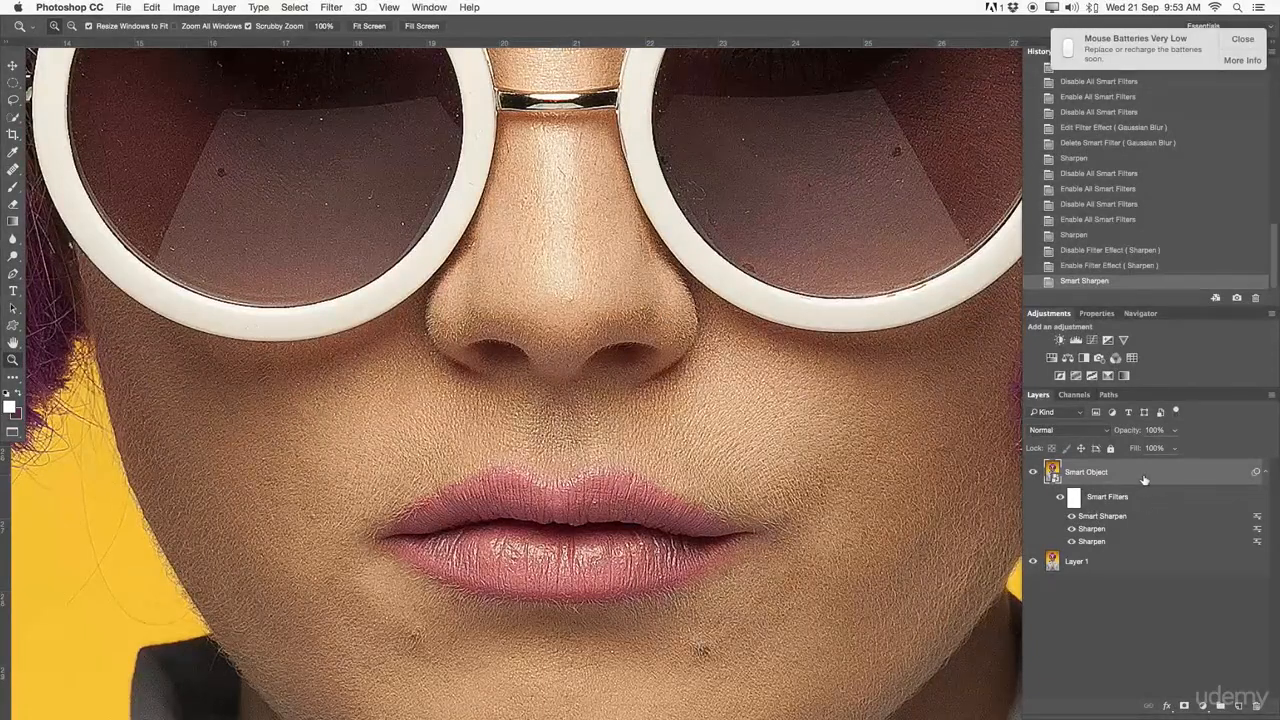
{"action": "left_click", "coordinate": [1240, 40]}
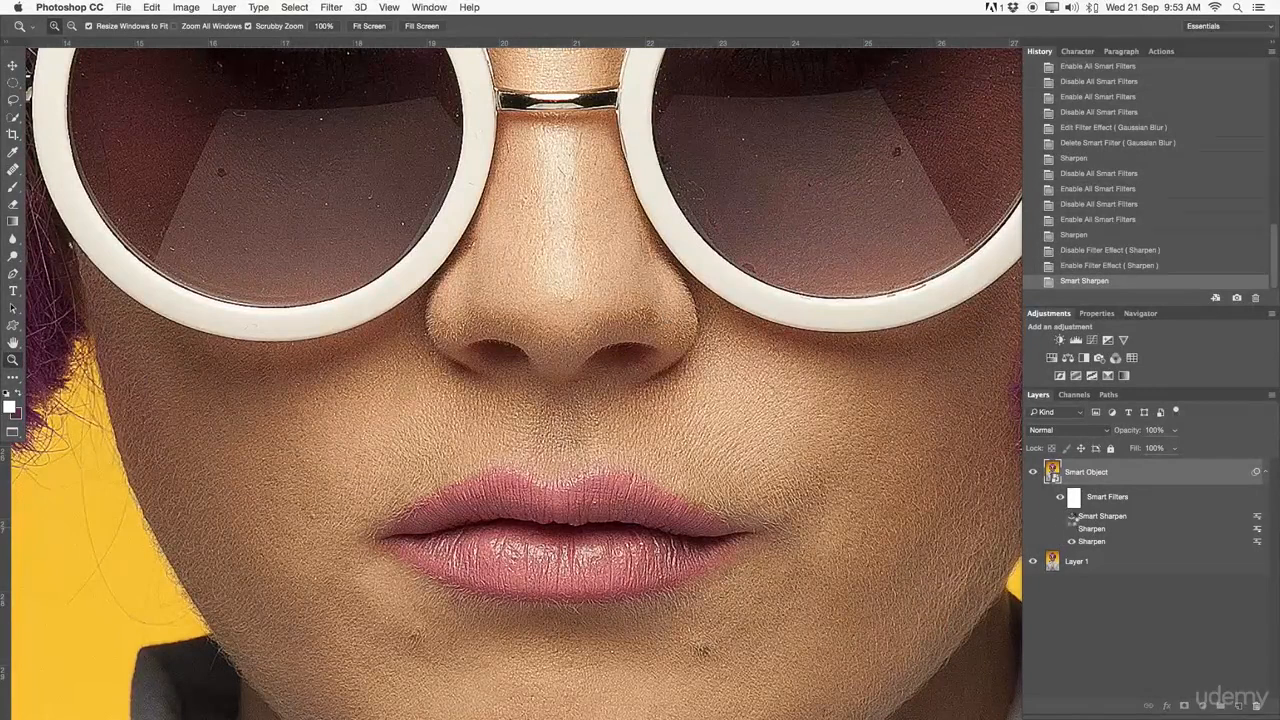
{"action": "left_click", "coordinate": [1069, 516]}
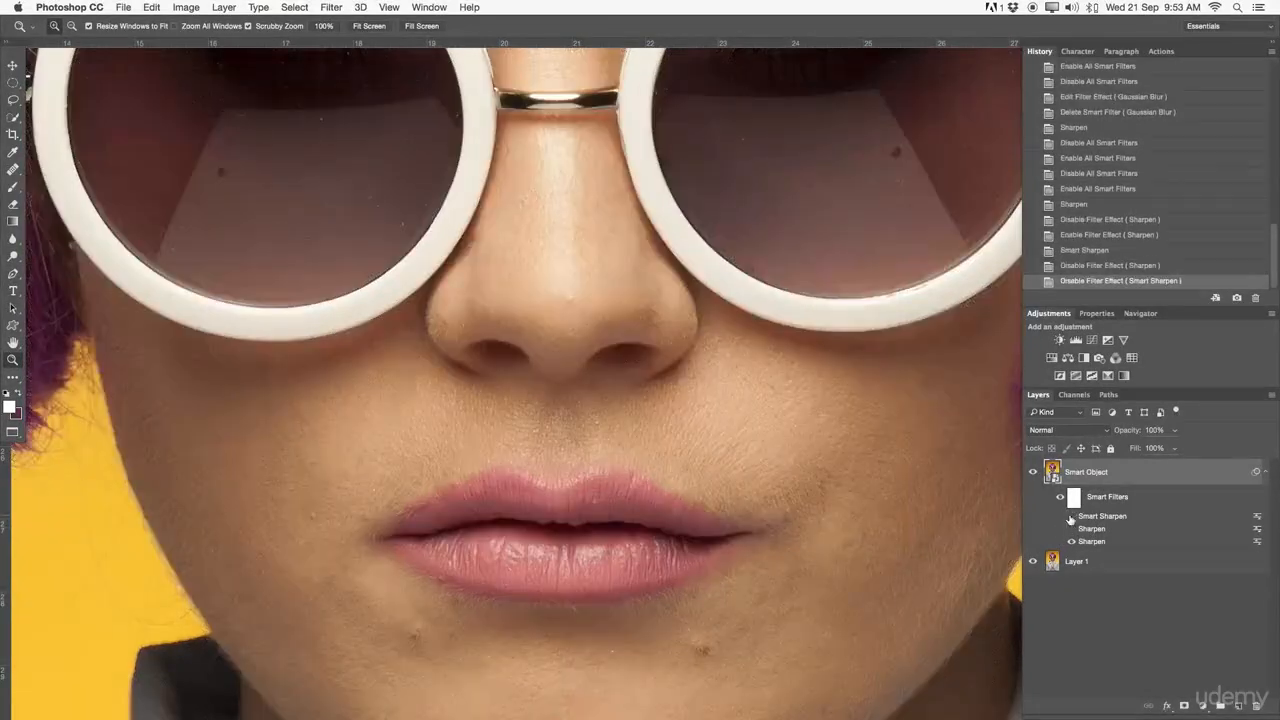
- Collapse the Smart Object layer's smart filter list
{"action": "left_click", "coordinate": [1265, 473]}
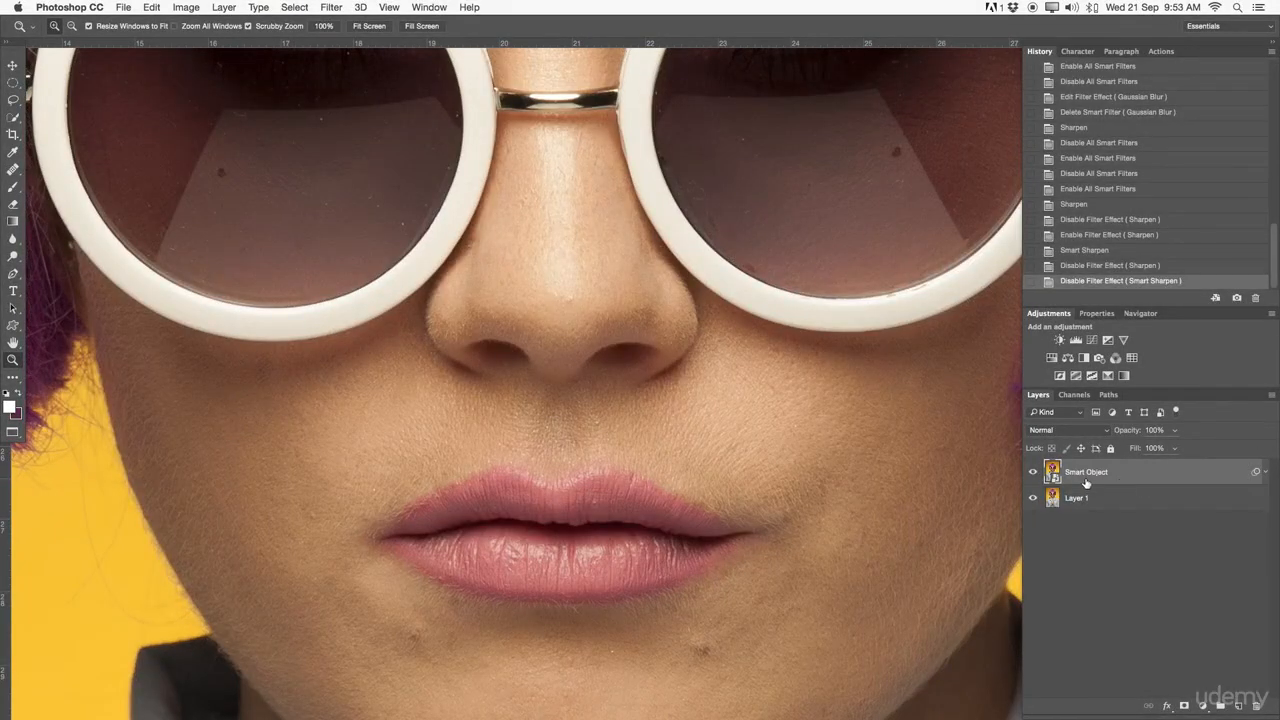
{"action": "left_click_drag", "start_coordinate": [703, 448], "coordinate": [457, 376]}
{"action": "left_click_drag", "start_coordinate": [665, 380], "coordinate": [622, 371]}
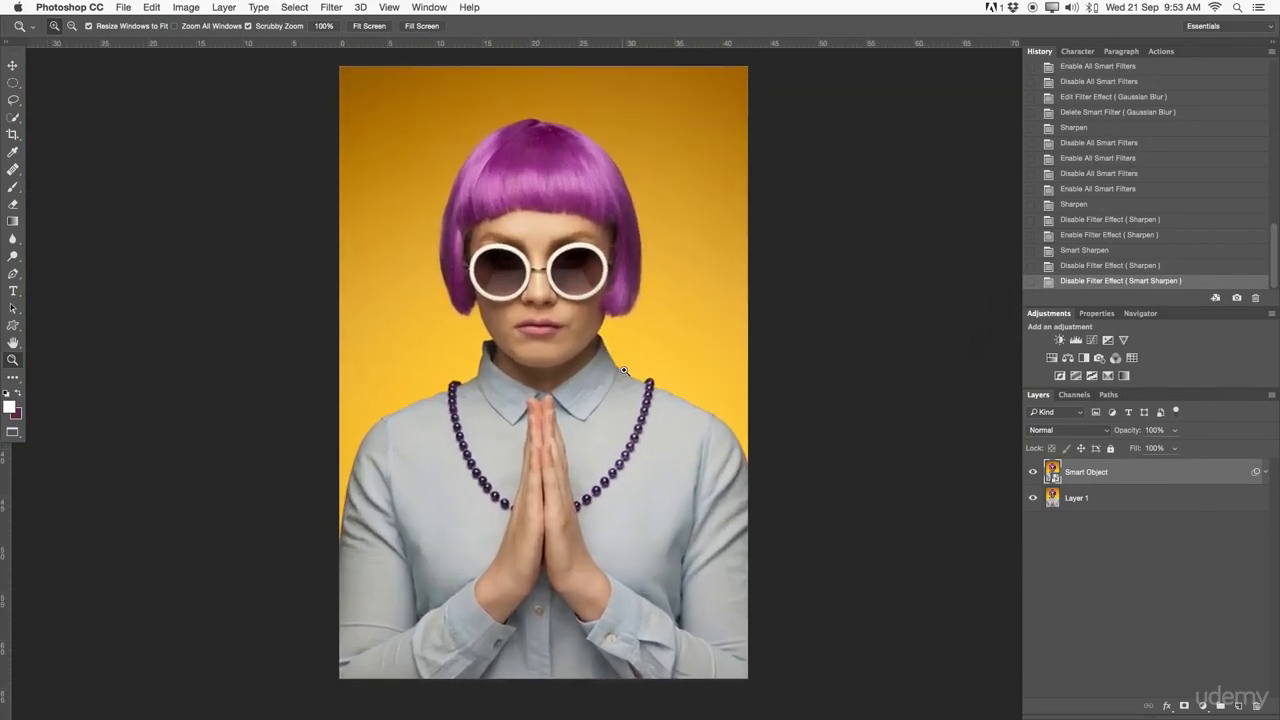
{"action": "left_click", "coordinate": [324, 7]}
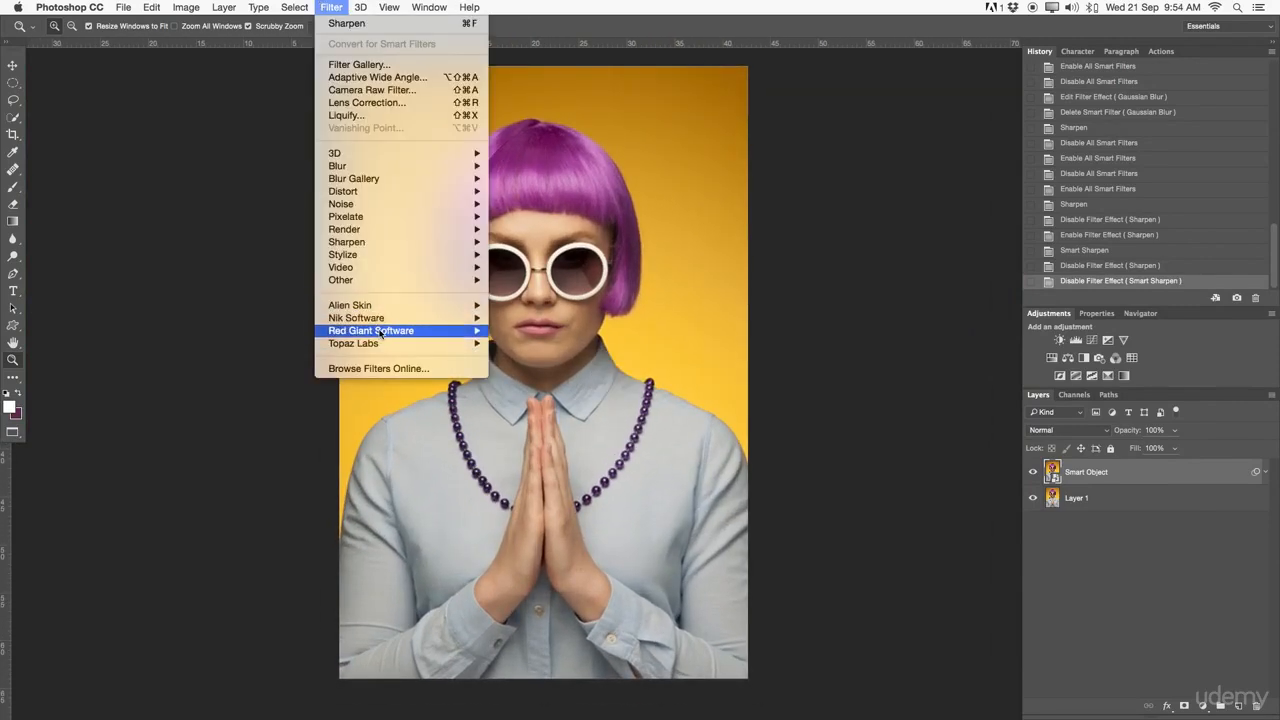
{"action": "mouse_move", "coordinate": [381, 333]}
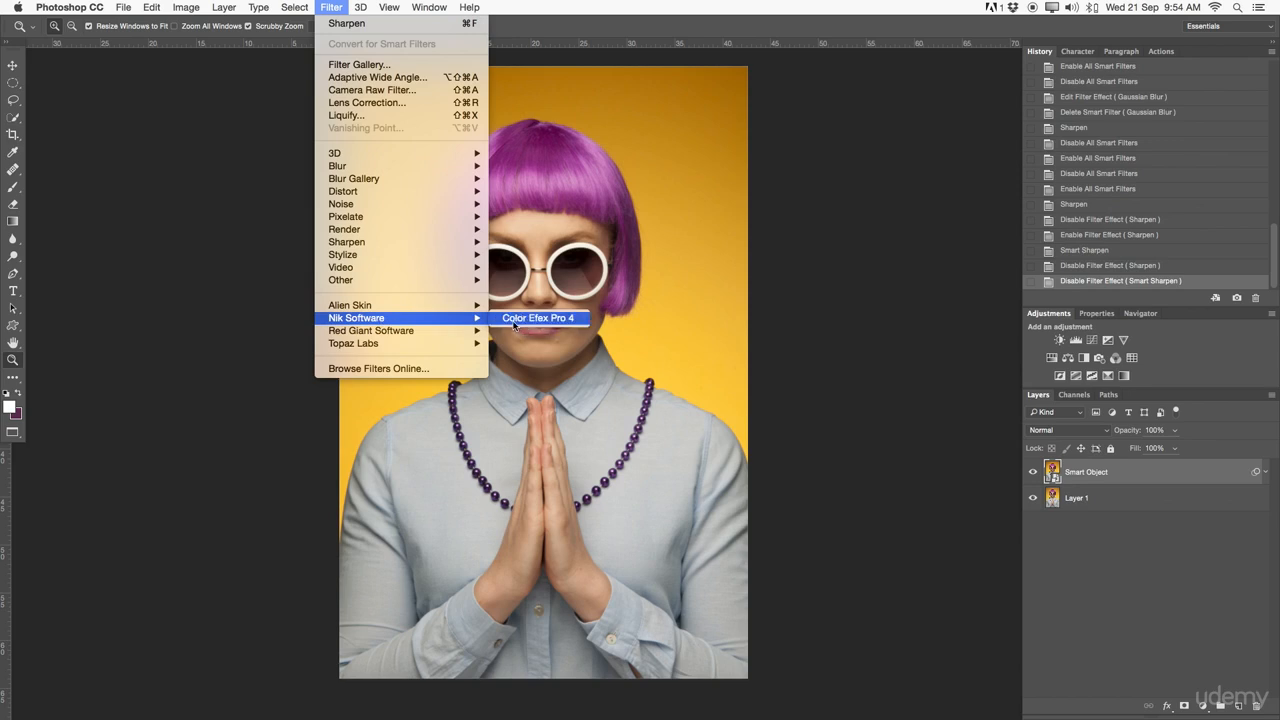
{"action": "left_click", "coordinate": [1120, 554]}
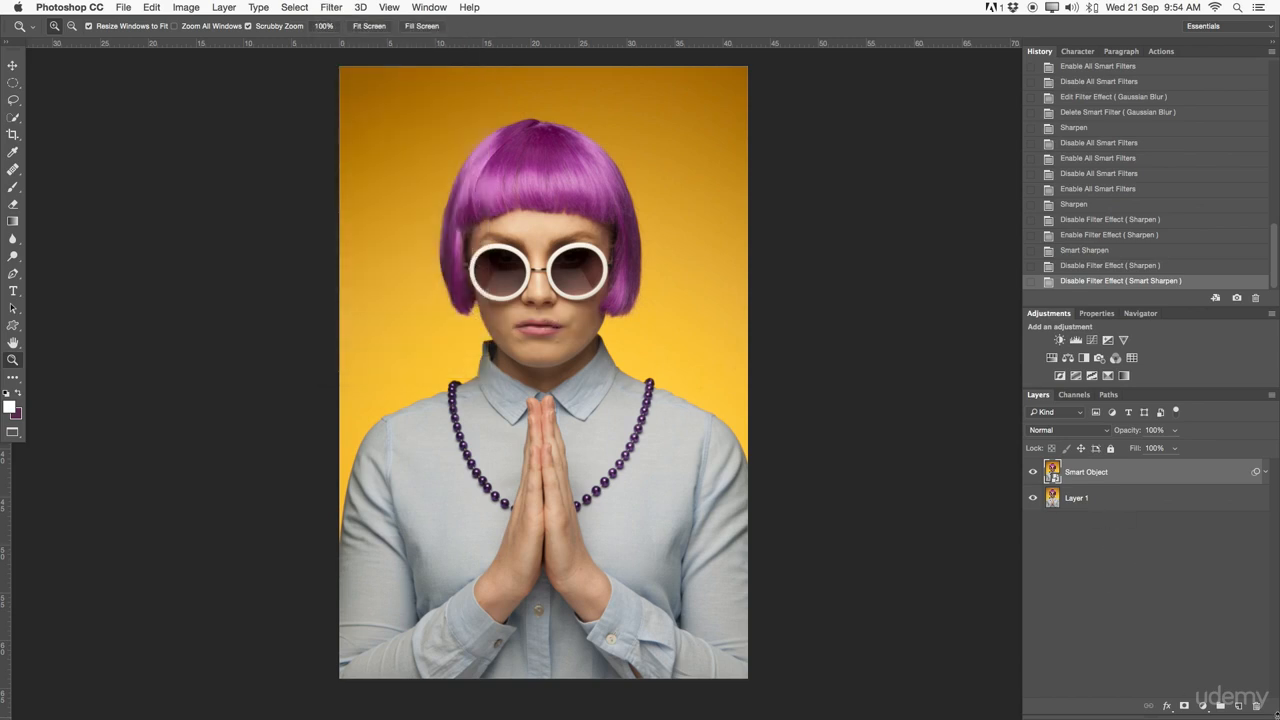
- Duplicate Layer 1 and move the copy to the top of the layer stack
{"action": "left_click_drag", "start_coordinate": [1070, 500], "coordinate": [1240, 708]}
{"action": "mouse_move", "coordinate": [1068, 492]}
{"action": "left_mouse_down"}
{"action": "mouse_move", "coordinate": [1074, 468]}
{"action": "mouse_move", "coordinate": [1086, 486]}
{"action": "left_mouse_up"}
- Open Color Efex Pro 4 on Layer 1 copy and try the Glamour Glow filter with Glow at 94%
{"action": "left_click", "coordinate": [363, 7]}
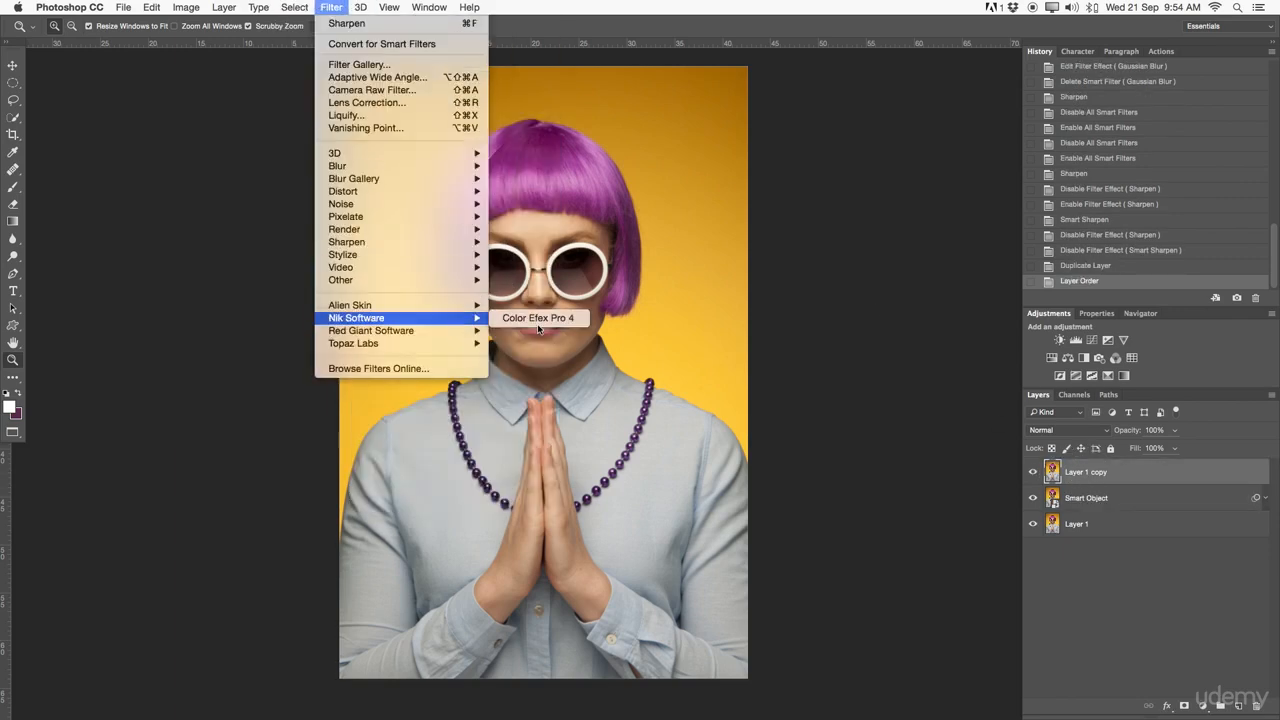
{"action": "left_click", "coordinate": [539, 320]}
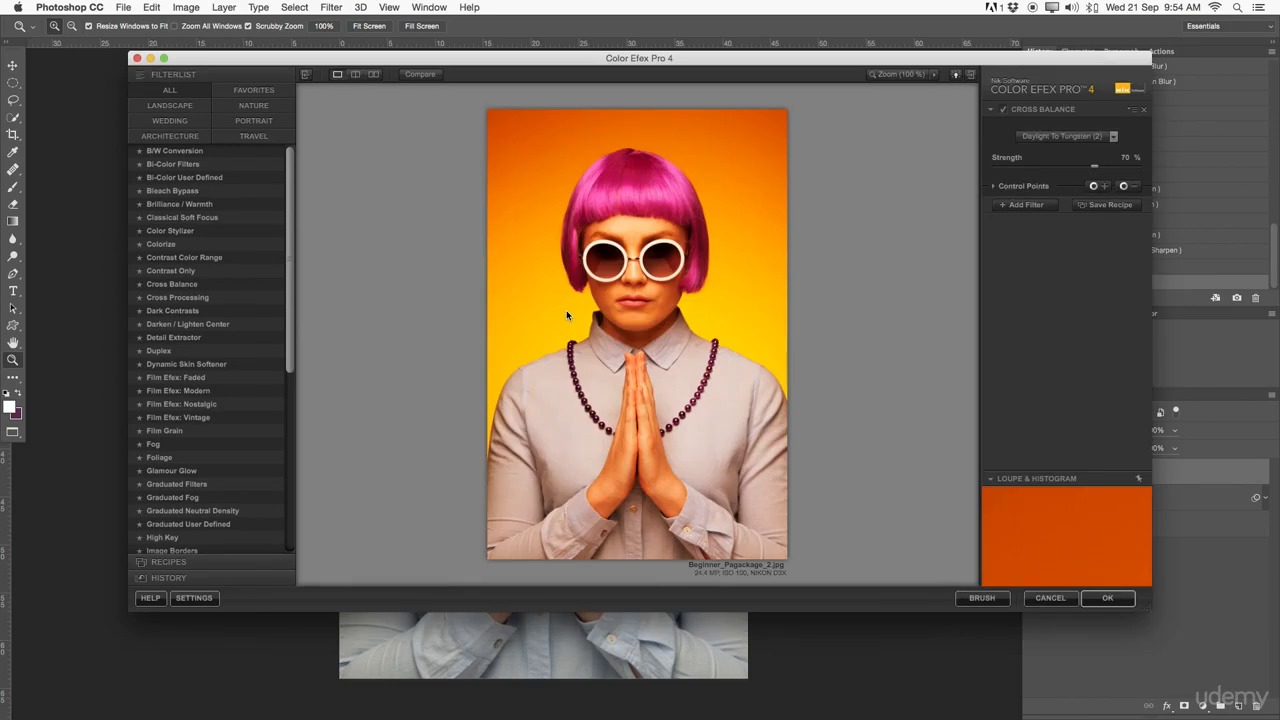
{"action": "left_click_drag", "start_coordinate": [636, 58], "coordinate": [551, 67]}
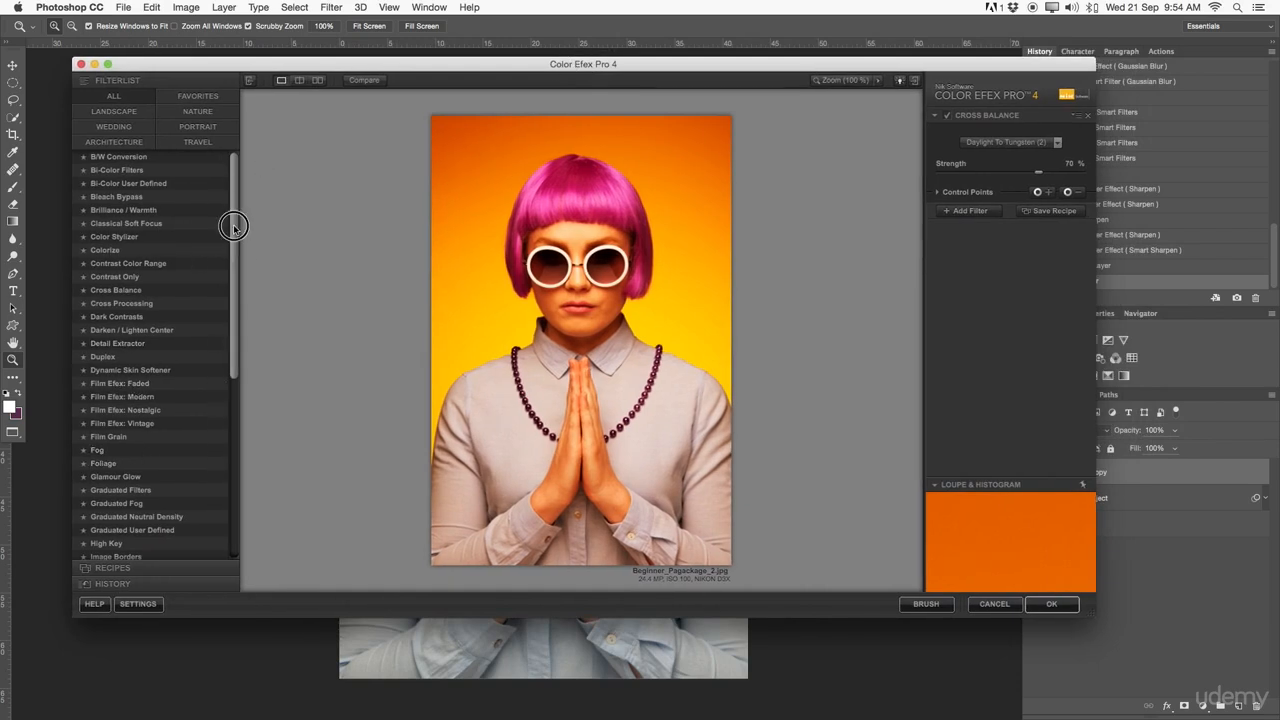
{"action": "scroll", "coordinate": [233, 224], "scroll_direction": "down", "scroll_amount": 5}
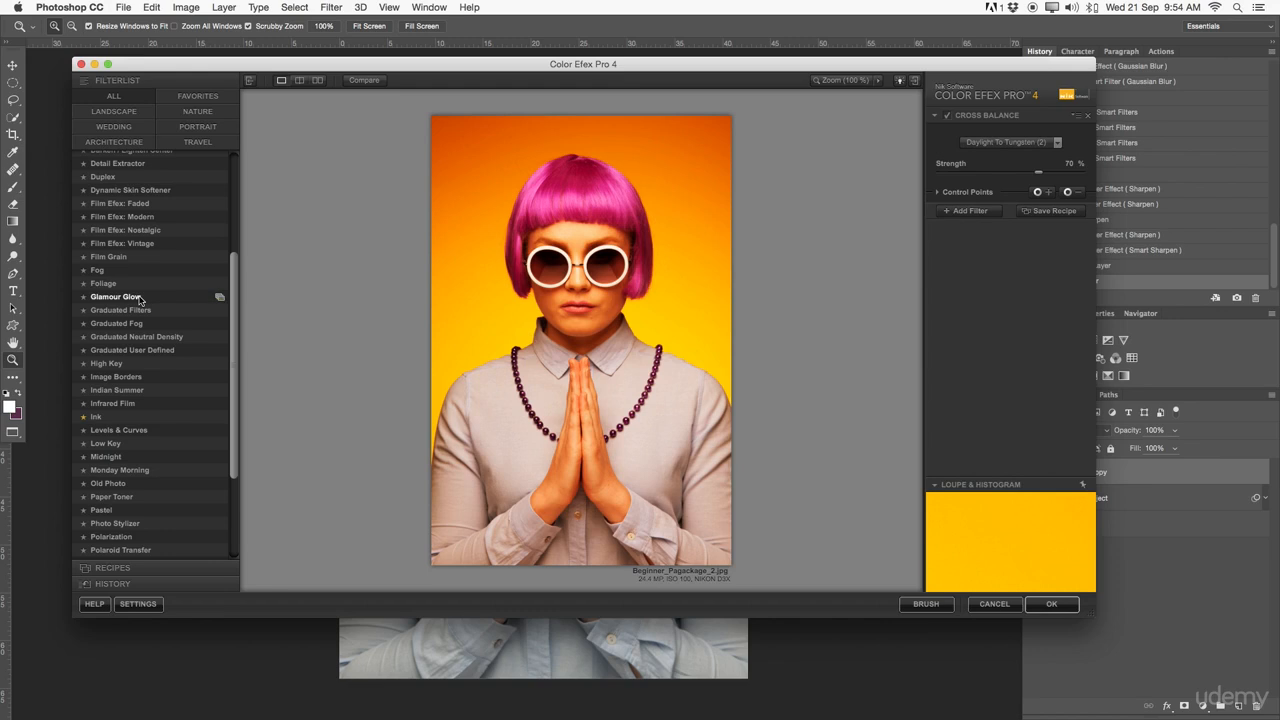
{"action": "left_click", "coordinate": [140, 298]}
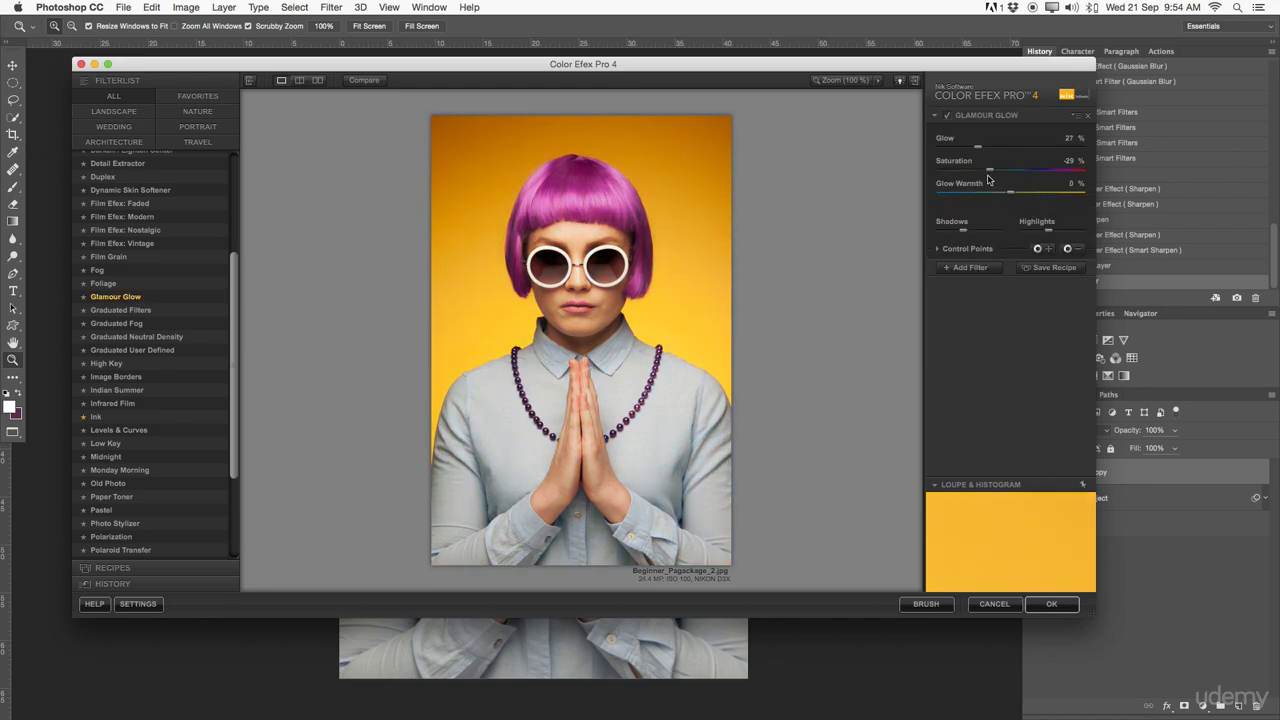
{"action": "left_click_drag", "start_coordinate": [977, 148], "coordinate": [1077, 148]}
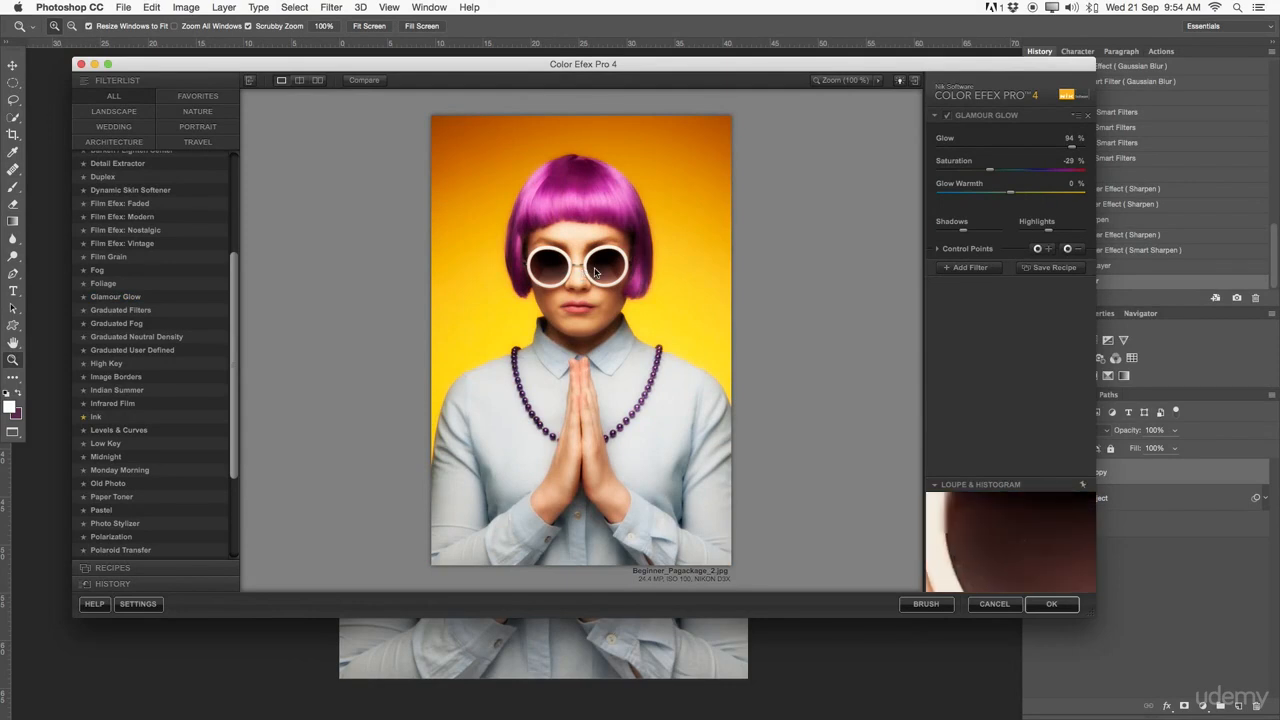
- Raise Glamour Glow to 100% and set Glow Warmth to -38%, inspecting the face at 100% zoom
{"action": "left_click", "coordinate": [845, 80]}
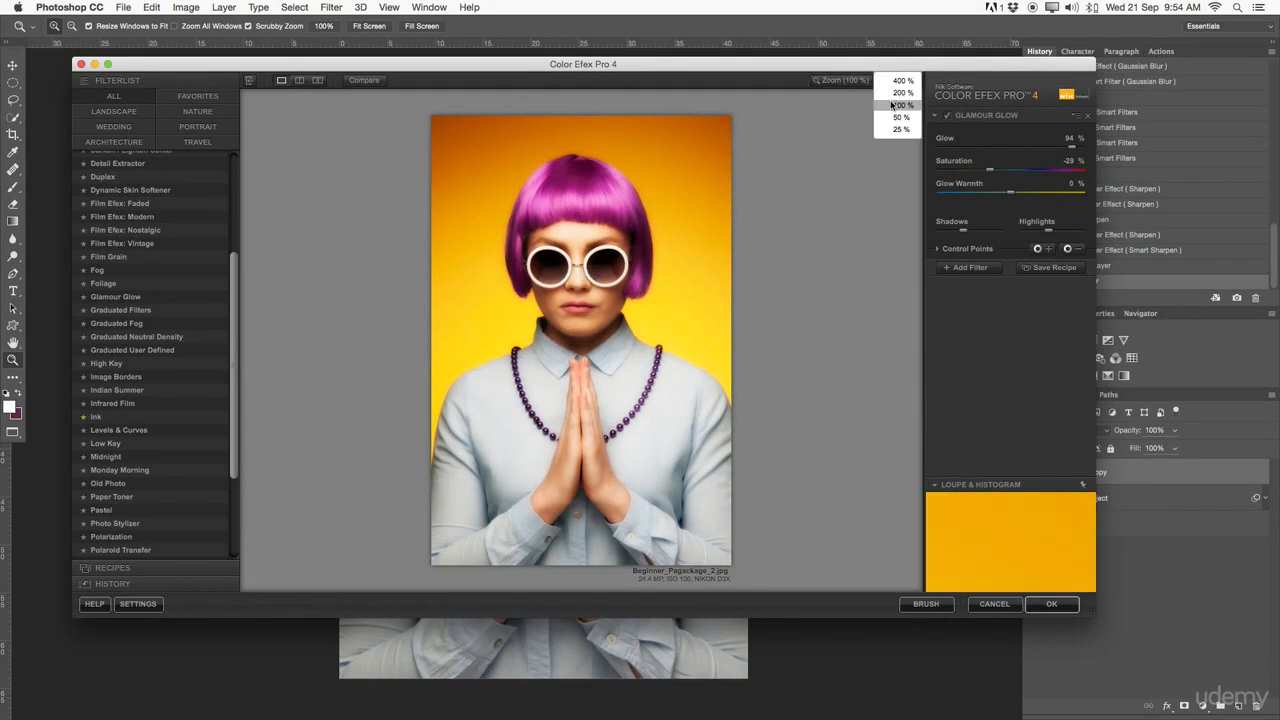
{"action": "left_click", "coordinate": [902, 92]}
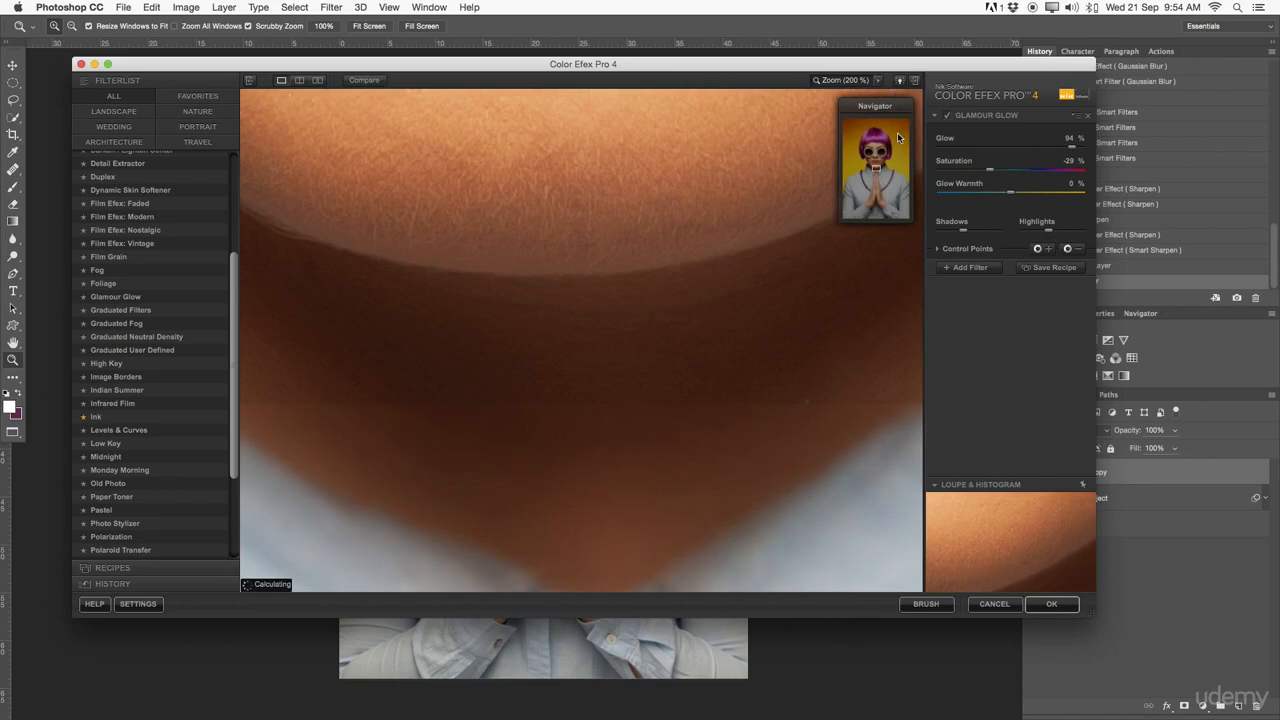
{"action": "left_click", "coordinate": [884, 84]}
{"action": "left_click", "coordinate": [905, 104]}
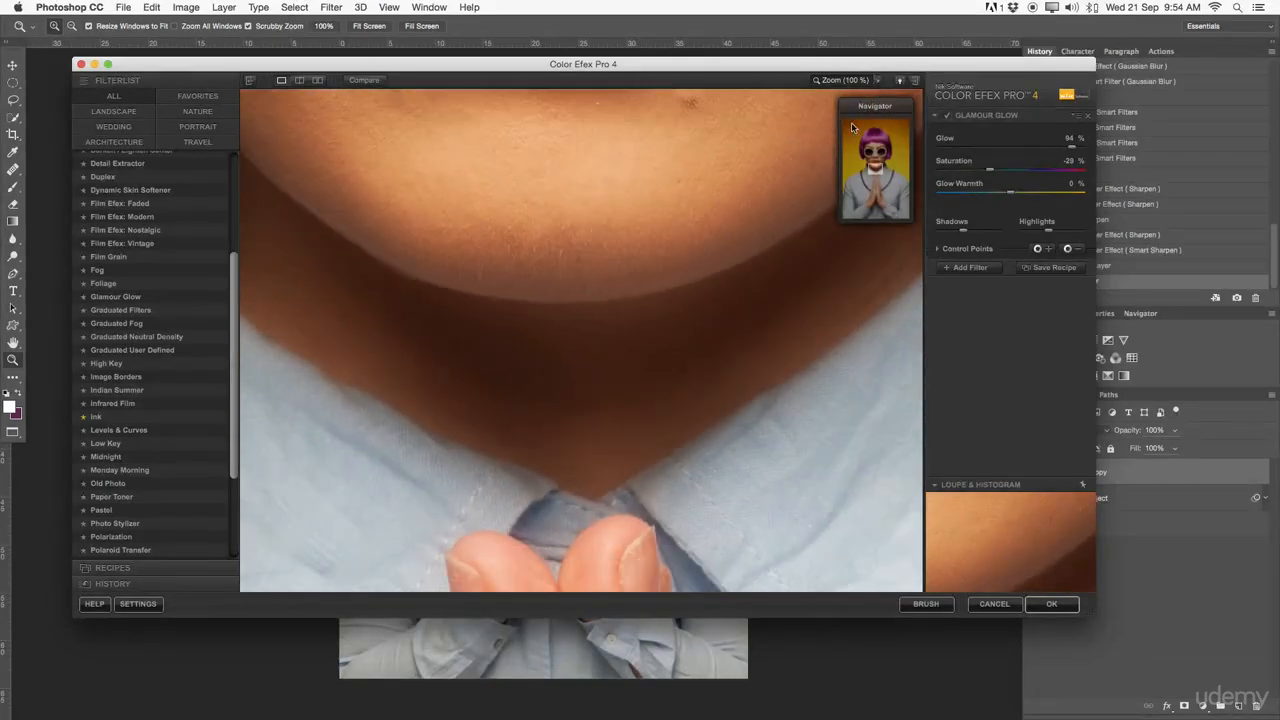
{"action": "left_click_drag", "start_coordinate": [624, 181], "coordinate": [634, 517]}
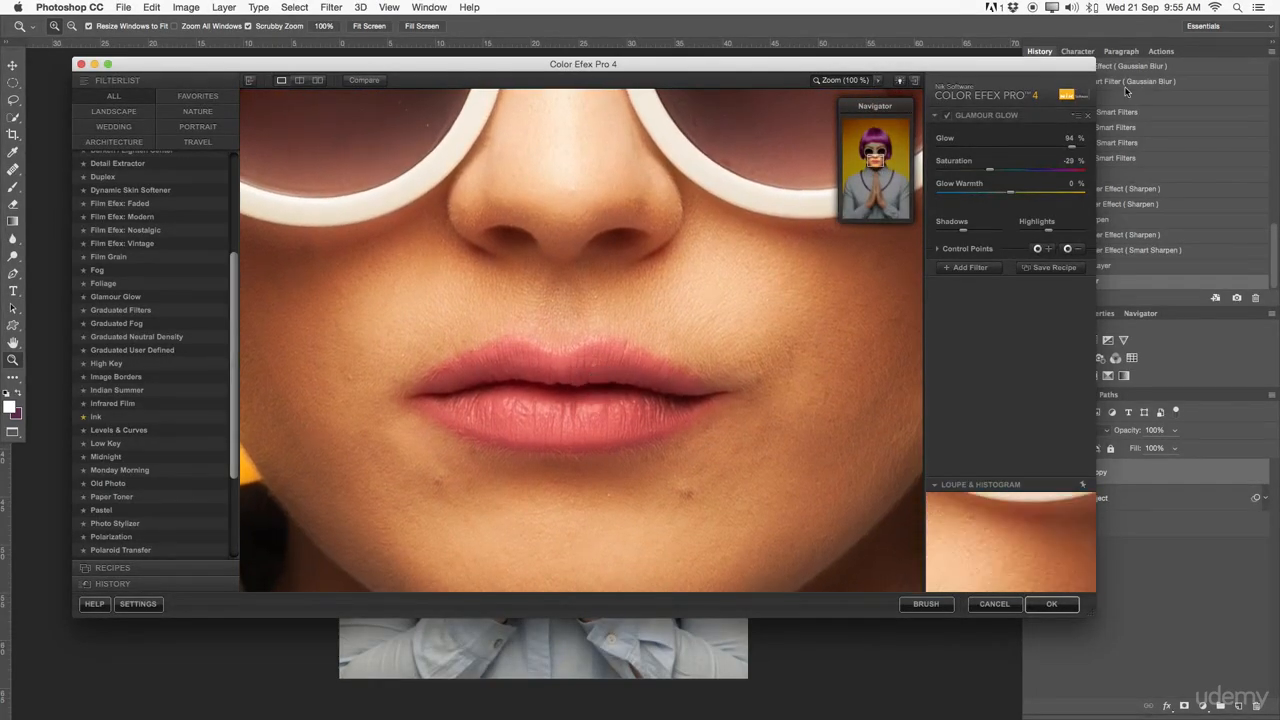
{"action": "left_click_drag", "start_coordinate": [1064, 147], "coordinate": [1095, 147]}
{"action": "left_click_drag", "start_coordinate": [1010, 193], "coordinate": [982, 194]}
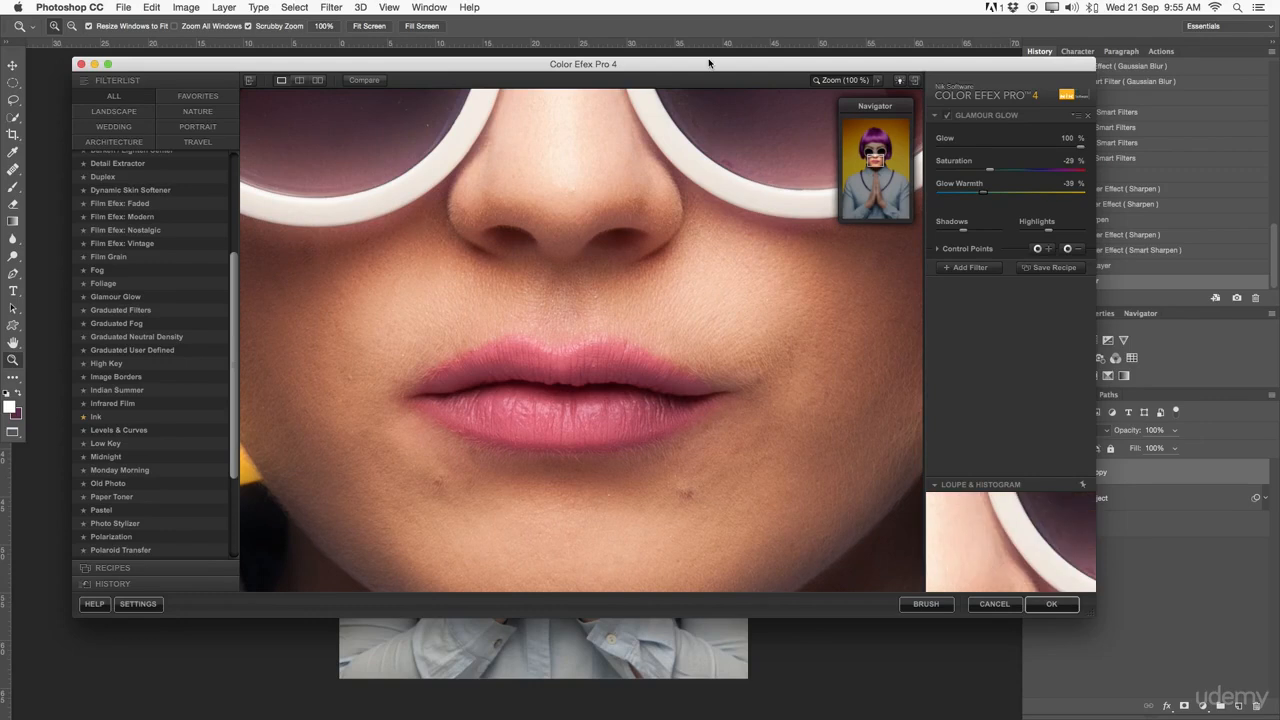
- Switch to the Ink filter, set its Strength to 60% and apply it to the layer
{"action": "left_click", "coordinate": [840, 80]}
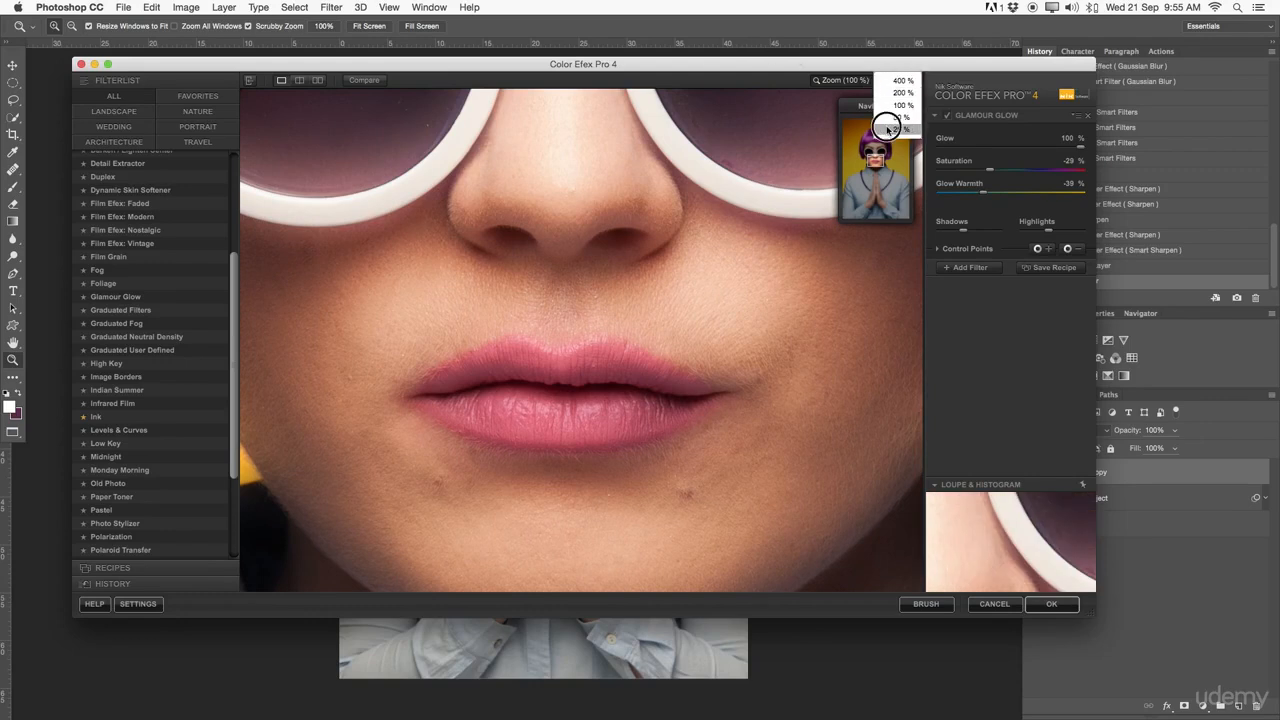
{"action": "left_click", "coordinate": [887, 128]}
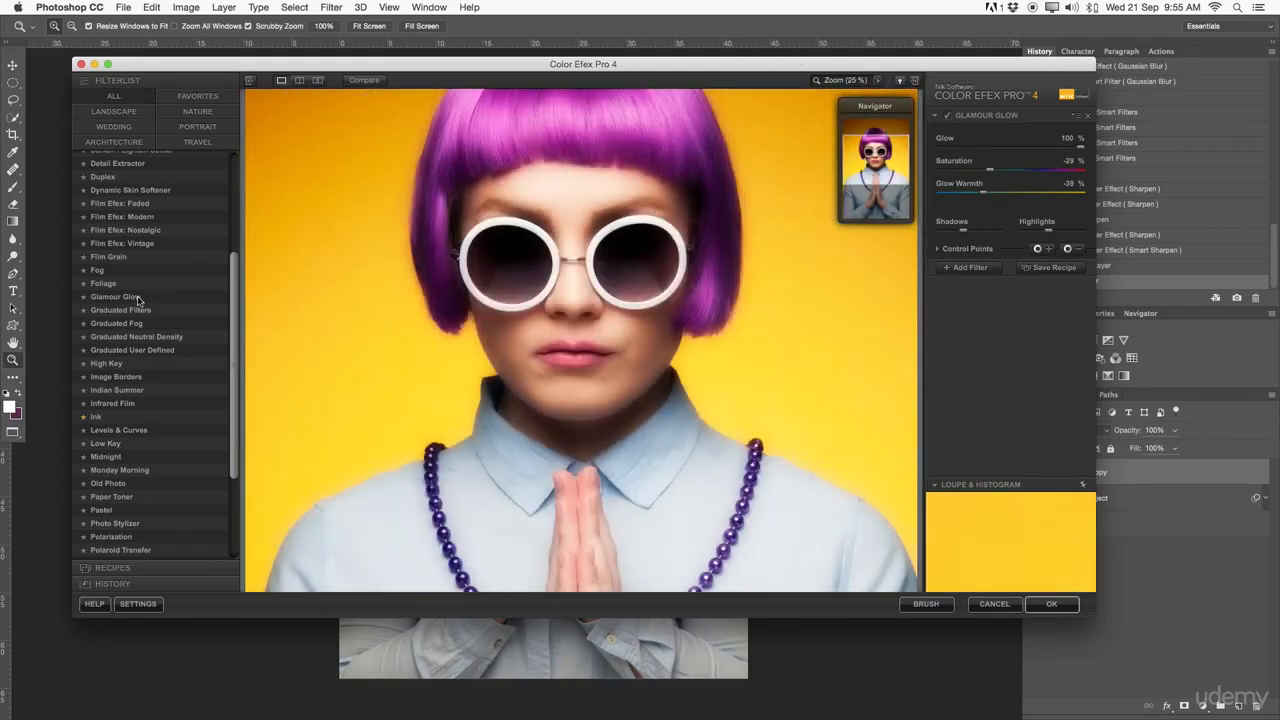
{"action": "scroll", "coordinate": [137, 458], "scroll_direction": "down", "scroll_amount": 5}
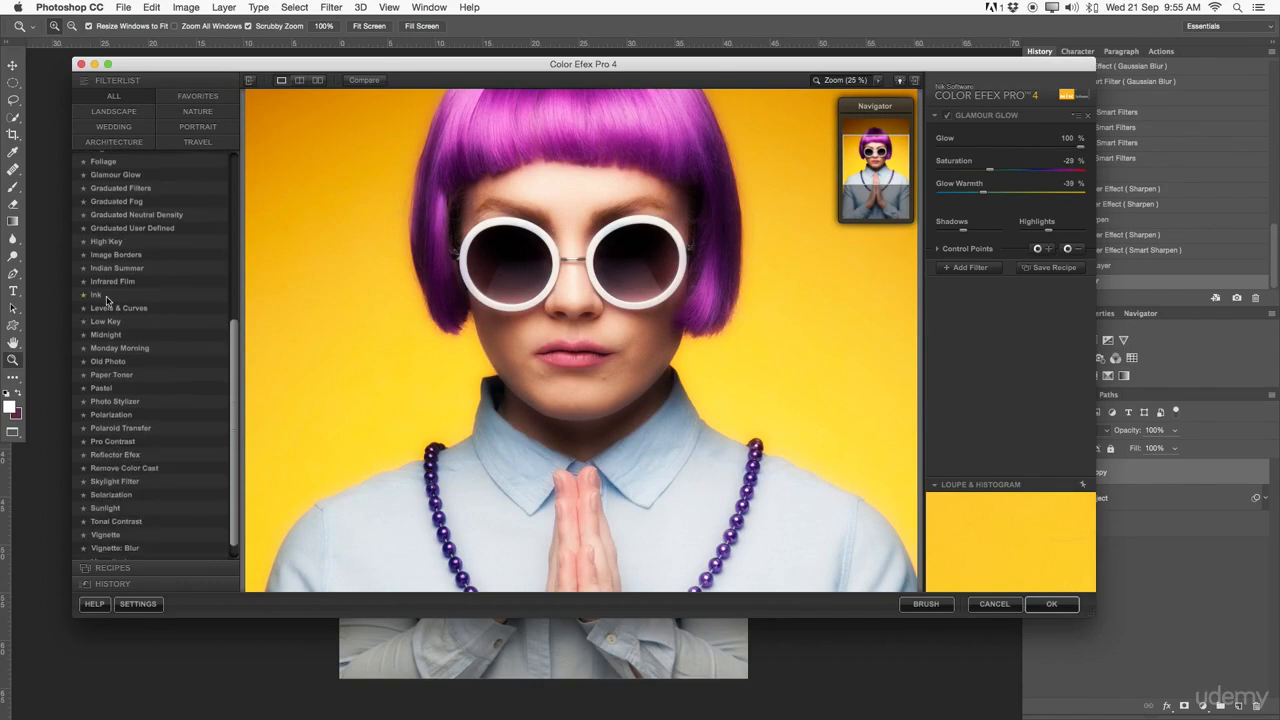
{"action": "left_click", "coordinate": [97, 272]}
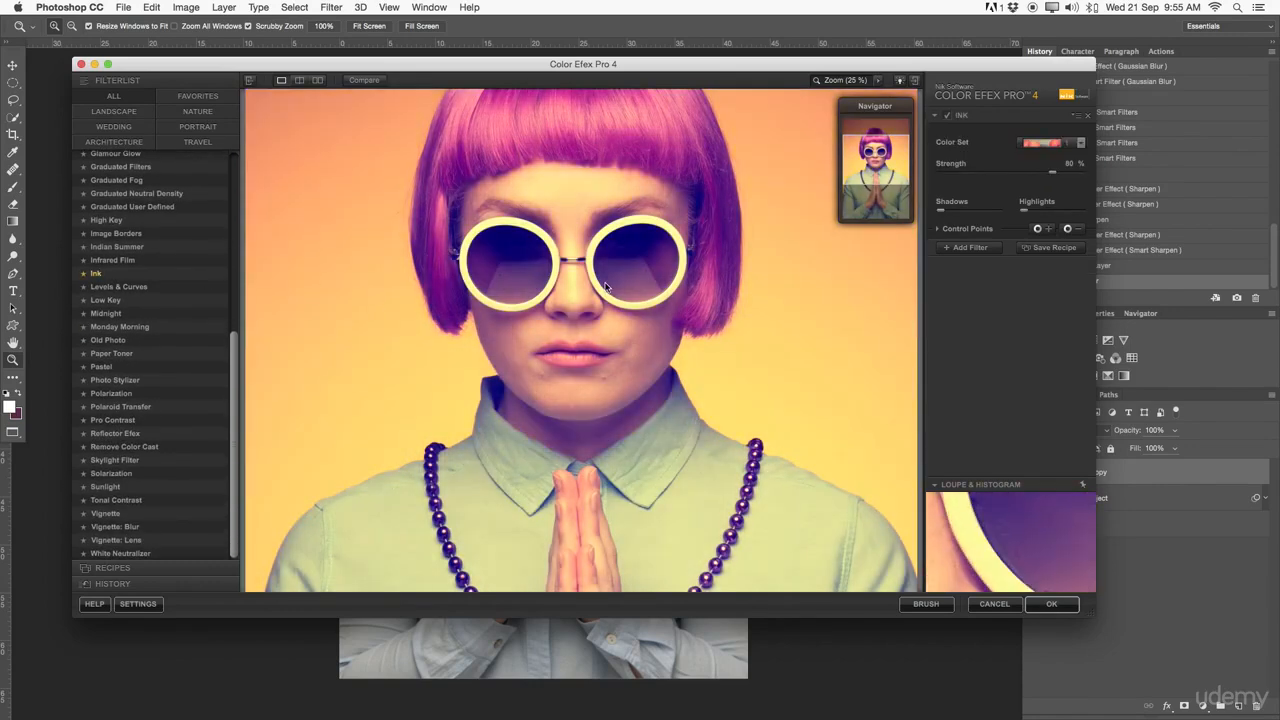
{"action": "mouse_move", "coordinate": [887, 155]}
{"action": "left_mouse_down"}
{"action": "mouse_move", "coordinate": [882, 178]}
{"action": "mouse_move", "coordinate": [889, 155]}
{"action": "left_mouse_up"}
{"action": "mouse_move", "coordinate": [1050, 172]}
{"action": "left_mouse_down"}
{"action": "mouse_move", "coordinate": [988, 177]}
{"action": "mouse_move", "coordinate": [1014, 177]}
{"action": "left_mouse_up"}
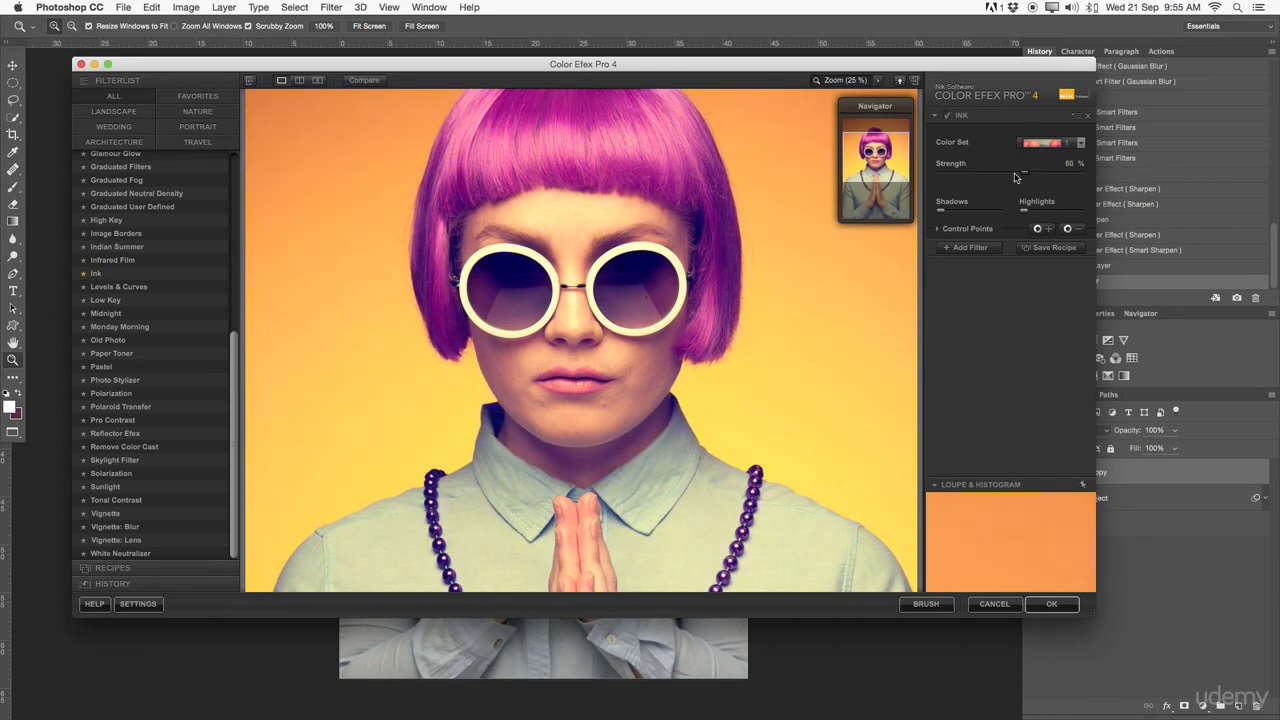
{"action": "left_click", "coordinate": [1052, 603]}
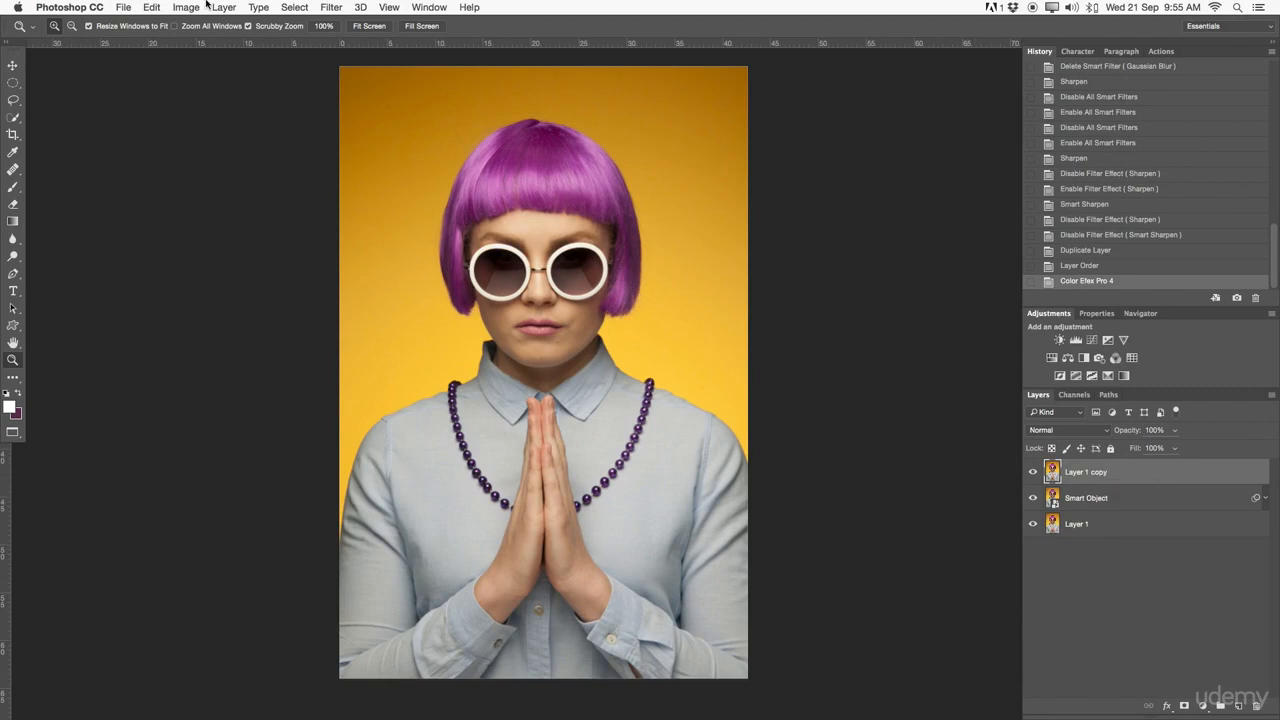
{"action": "left_click", "coordinate": [330, 7]}
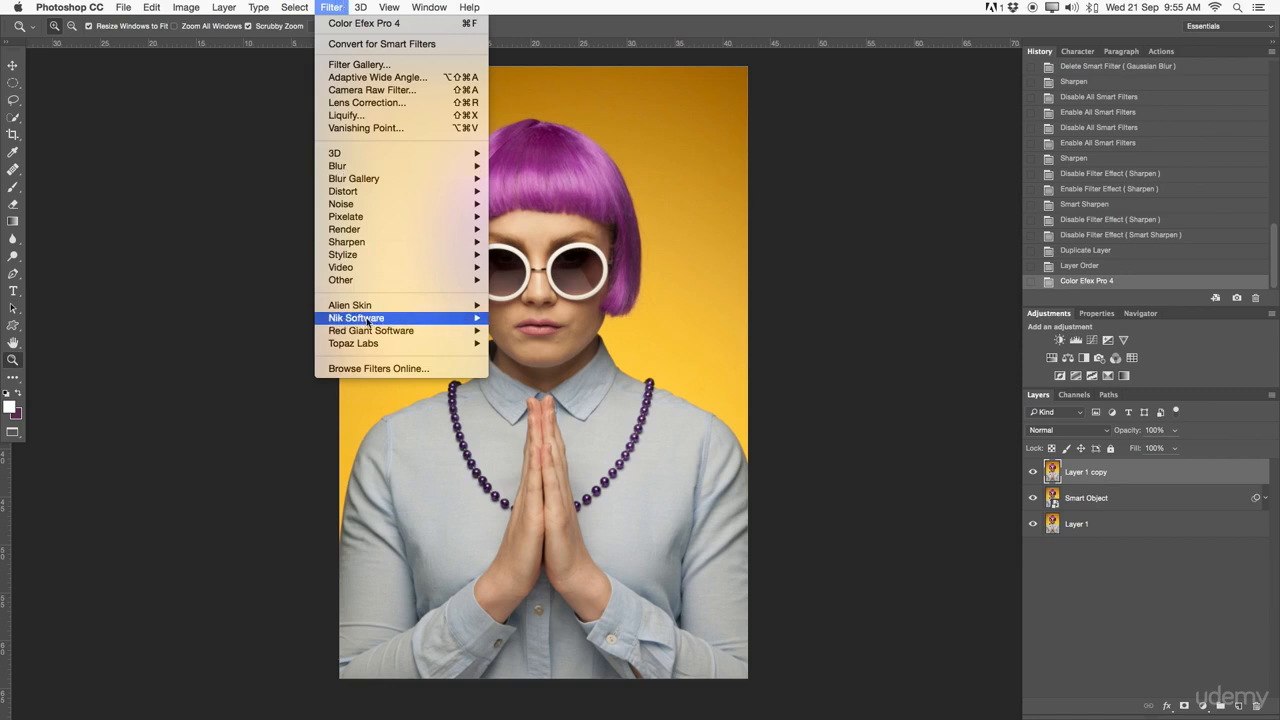
{"action": "mouse_move", "coordinate": [368, 320]}
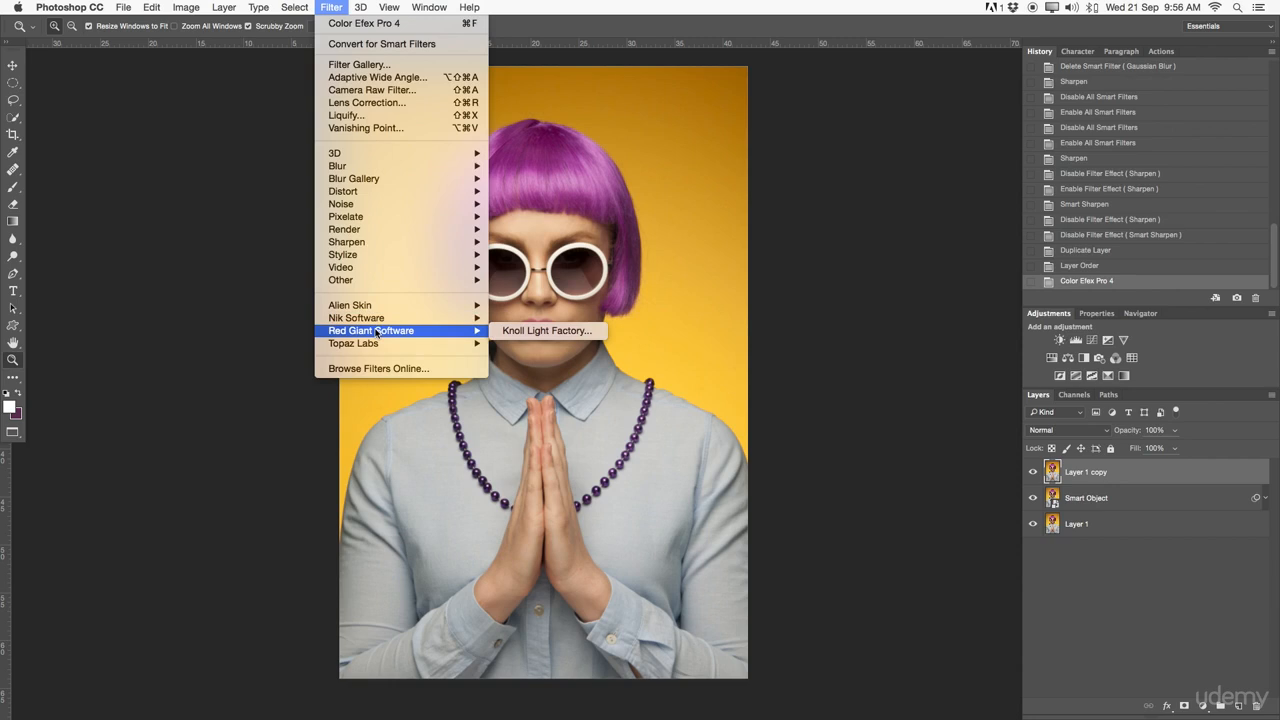
{"action": "mouse_move", "coordinate": [324, 318]}
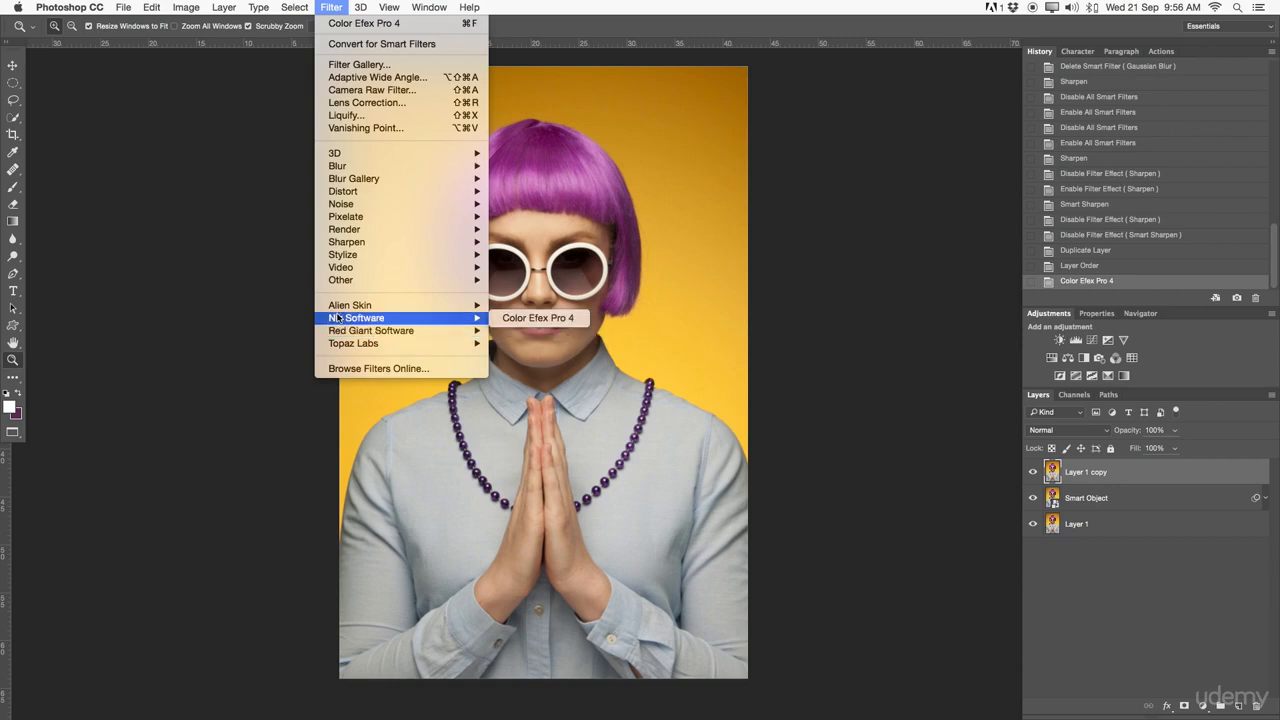